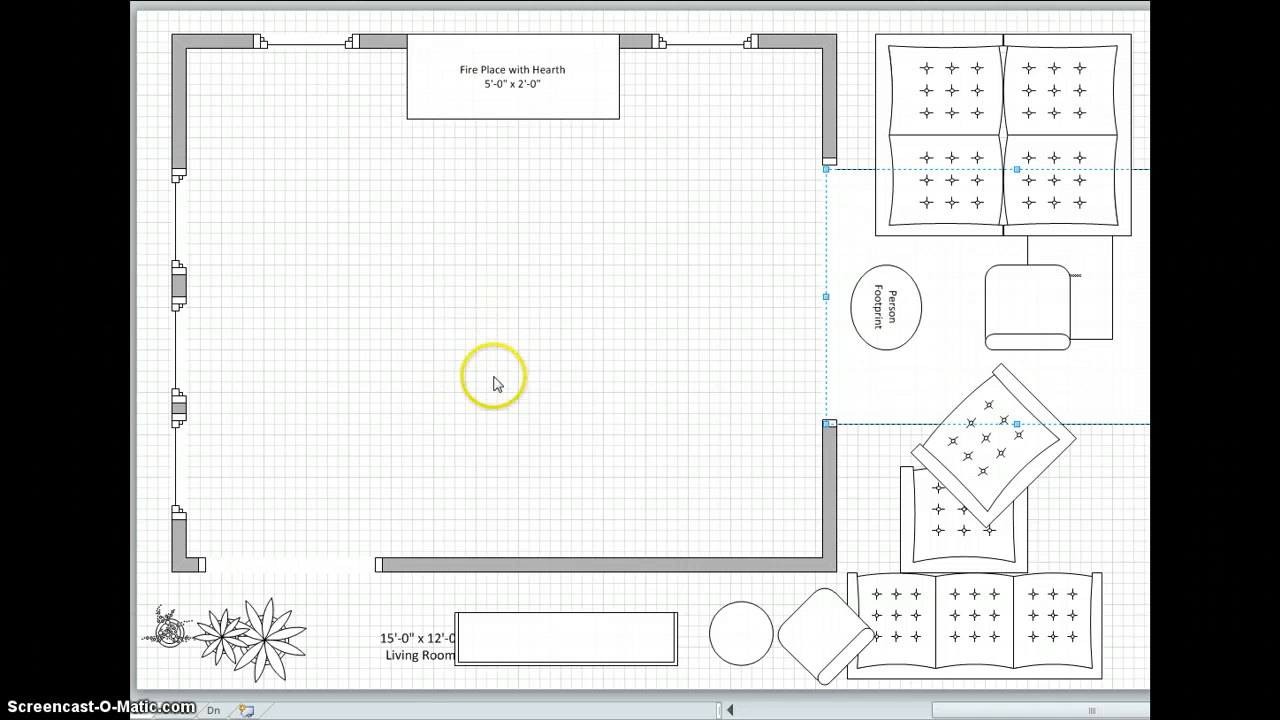
Place the large rectangular rug in the middle of the living room and the three-seat sofa over its lower edge, facing the fireplace.
{"action": "left_click_drag", "start_coordinate": [941, 339], "coordinate": [443, 316]}
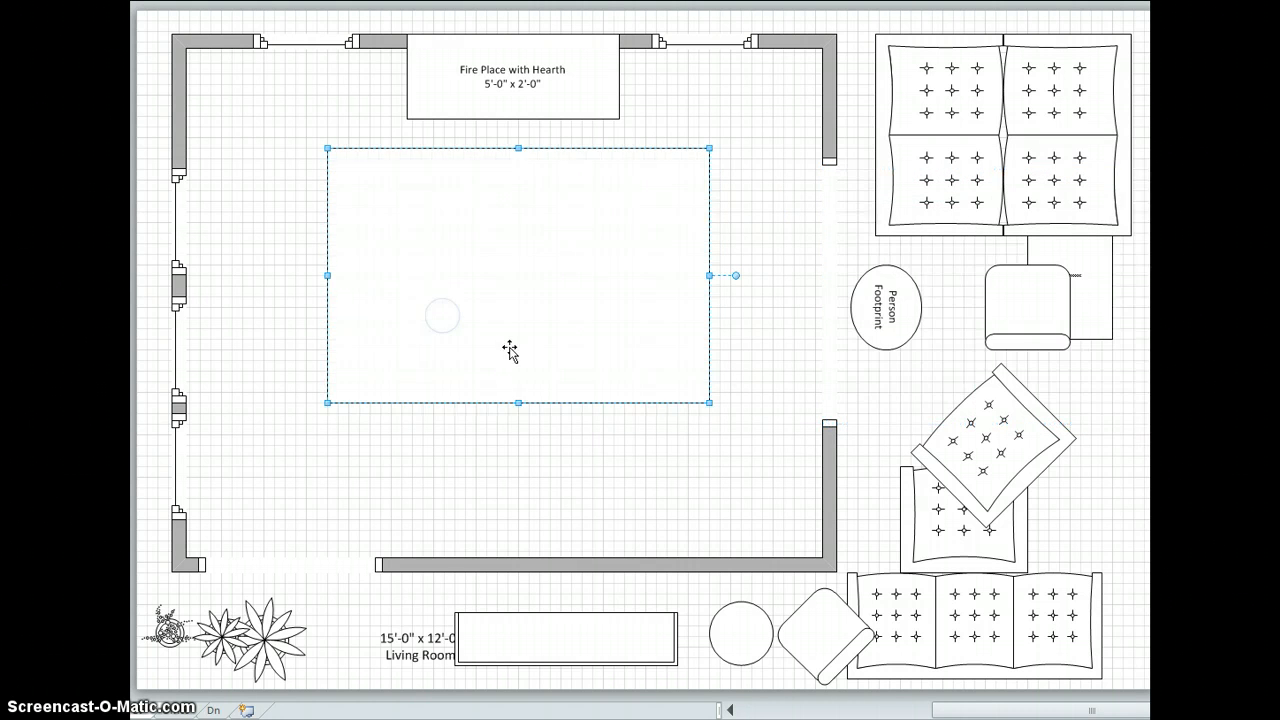
{"action": "left_click", "coordinate": [735, 459]}
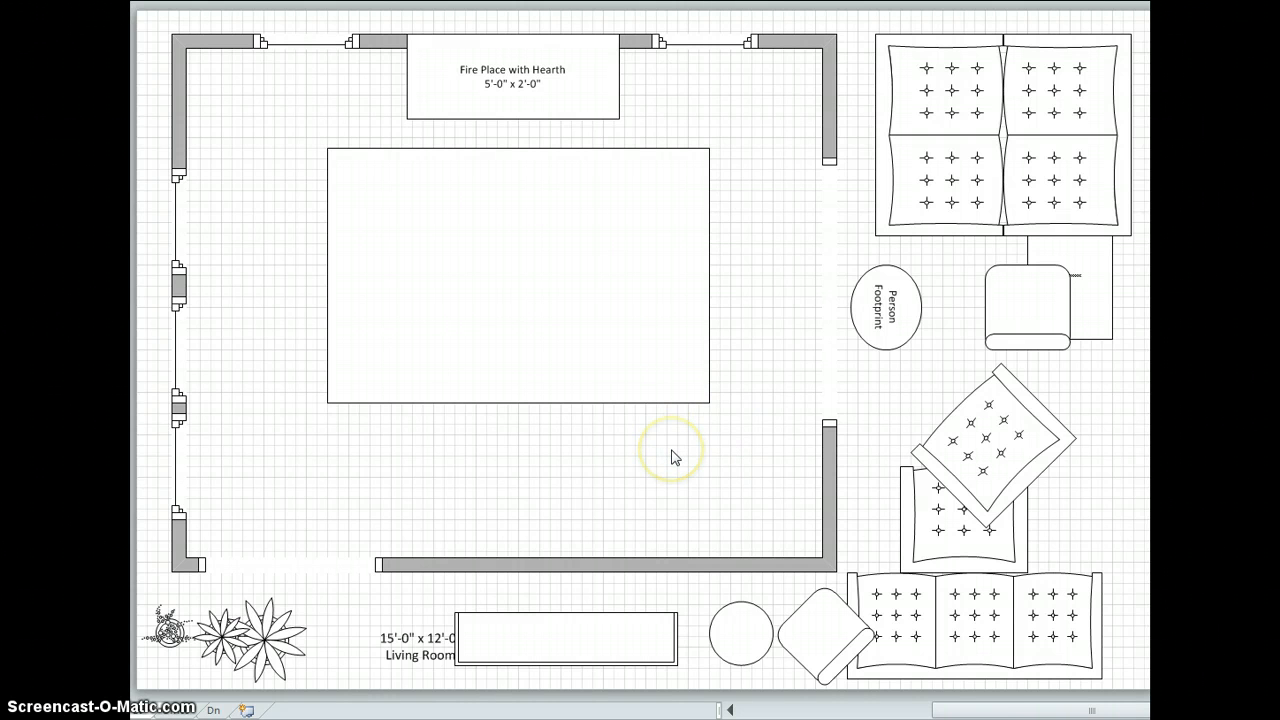
{"action": "left_click_drag", "start_coordinate": [980, 642], "coordinate": [524, 374]}
Place the two armchairs at opposite ends of the rug, rotated to face each other and shifted slightly outward.
{"action": "left_click_drag", "start_coordinate": [1014, 429], "coordinate": [736, 240]}
{"action": "left_click_drag", "start_coordinate": [772, 293], "coordinate": [740, 257]}
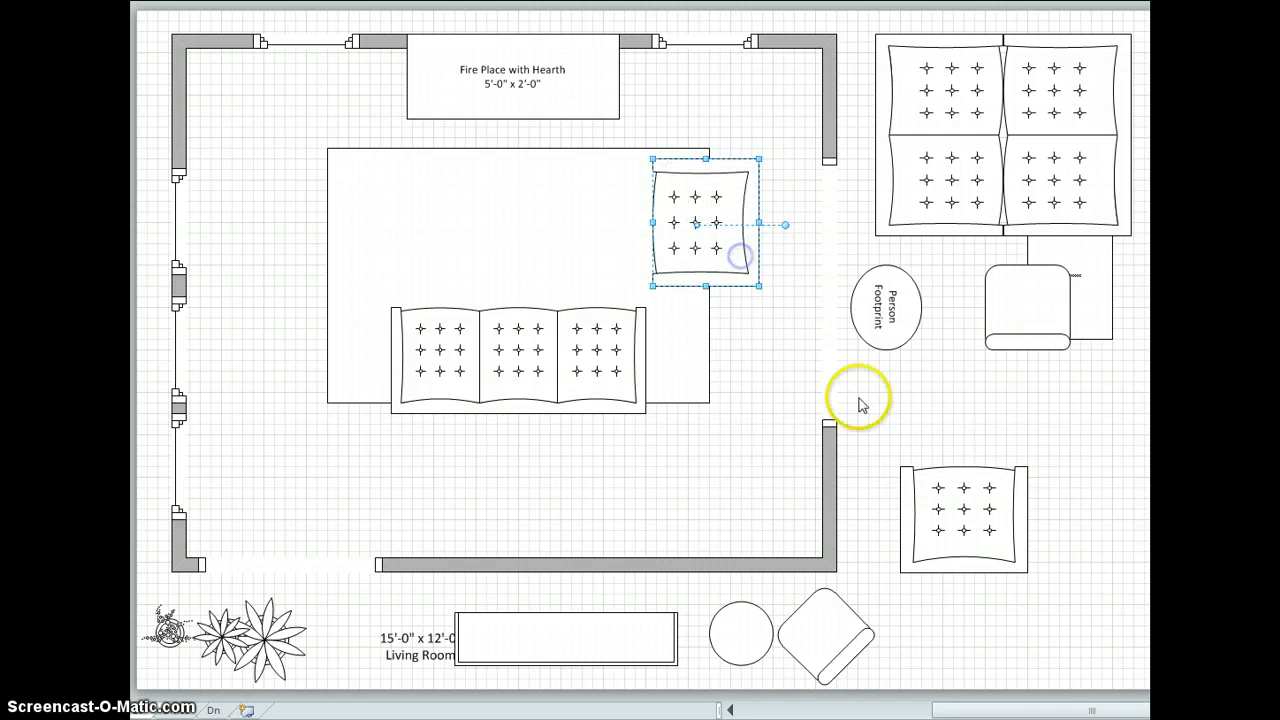
{"action": "left_click_drag", "start_coordinate": [966, 517], "coordinate": [346, 236]}
{"action": "left_click_drag", "start_coordinate": [337, 312], "coordinate": [248, 229]}
{"action": "left_click", "coordinate": [335, 256]}
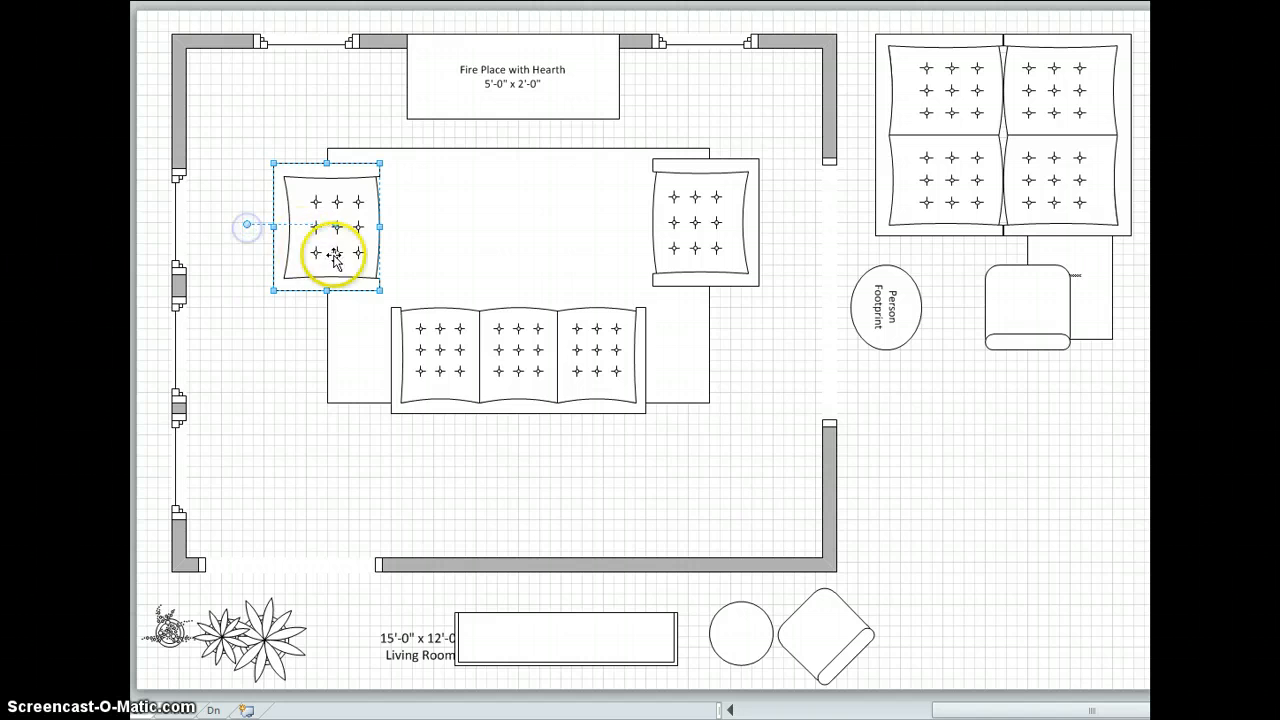
{"action": "left_click_drag", "start_coordinate": [331, 256], "coordinate": [312, 251]}
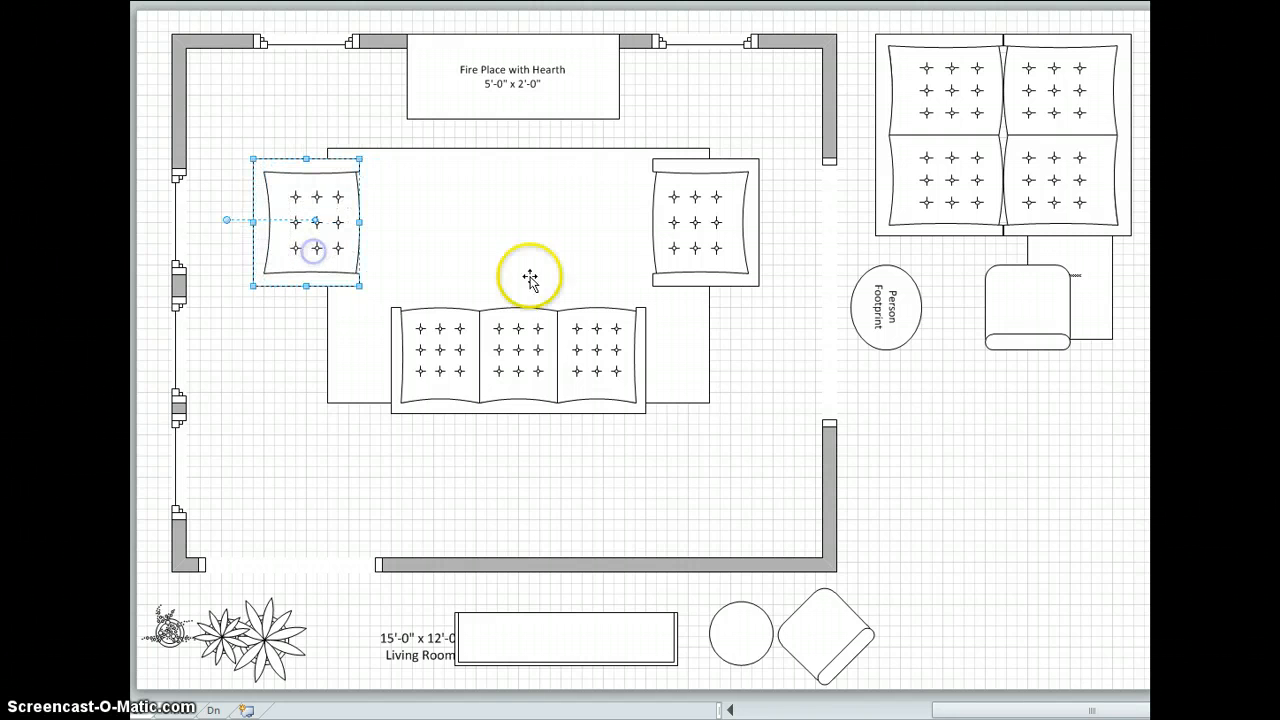
{"action": "left_click", "coordinate": [674, 249]}
{"action": "left_click_drag", "start_coordinate": [683, 249], "coordinate": [708, 249]}
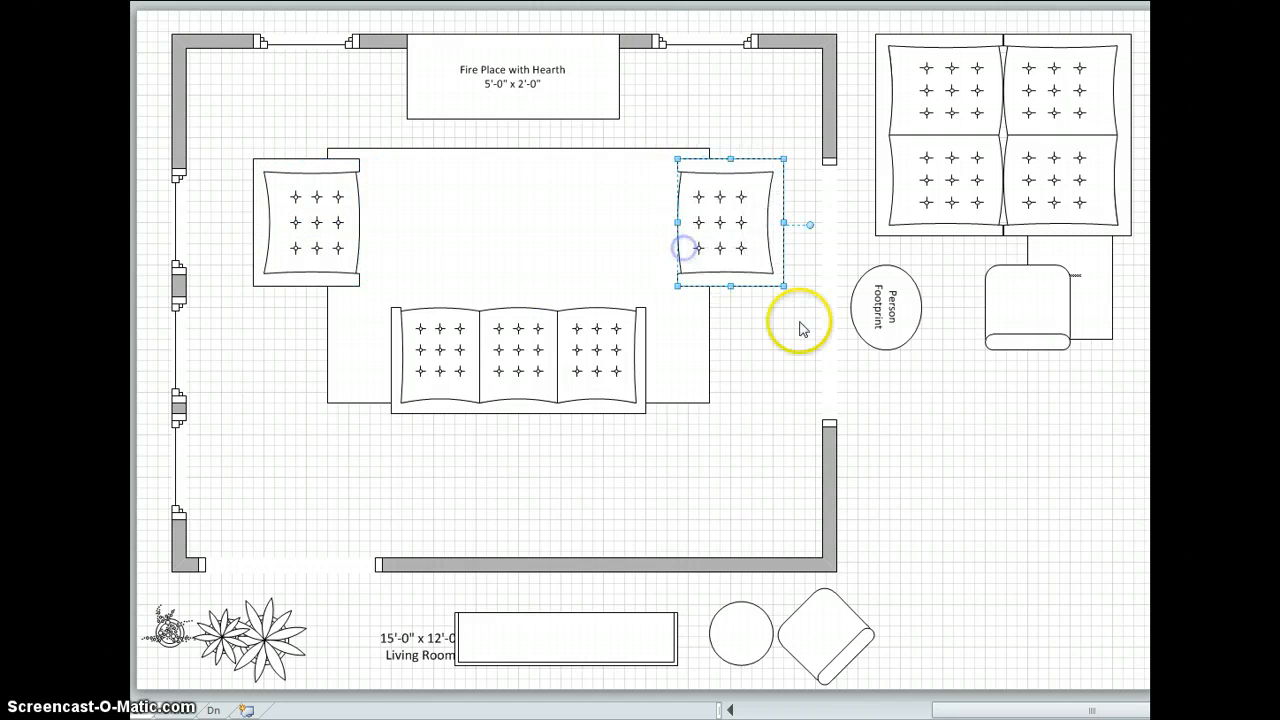
Move the Person Footprint into the right-hand doorway, shift the sofa slightly down and move the rug closer to the hearth.
{"action": "left_click_drag", "start_coordinate": [886, 316], "coordinate": [813, 357]}
{"action": "left_click_drag", "start_coordinate": [549, 351], "coordinate": [552, 362]}
{"action": "left_click_drag", "start_coordinate": [506, 214], "coordinate": [505, 198]}
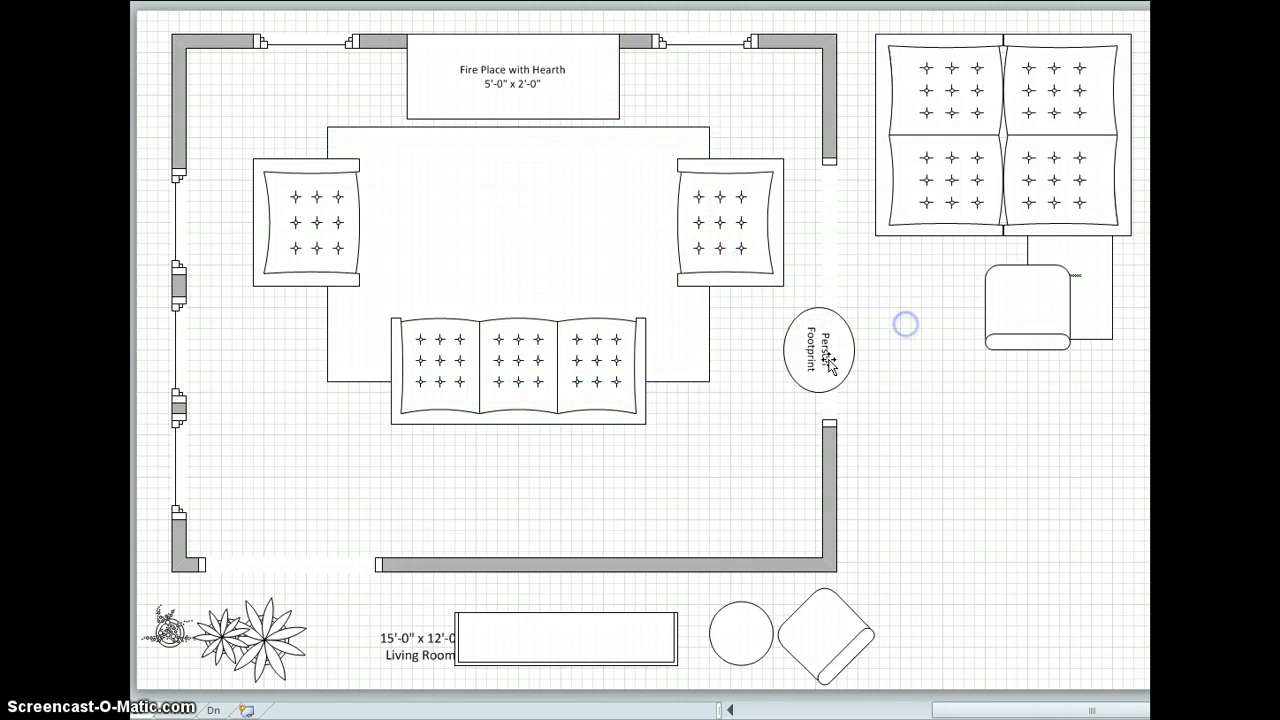
Center the coffee table on the rug between the armchairs, using the Person Footprint to check the clearance from the sofa.
{"action": "left_click_drag", "start_coordinate": [826, 357], "coordinate": [531, 252]}
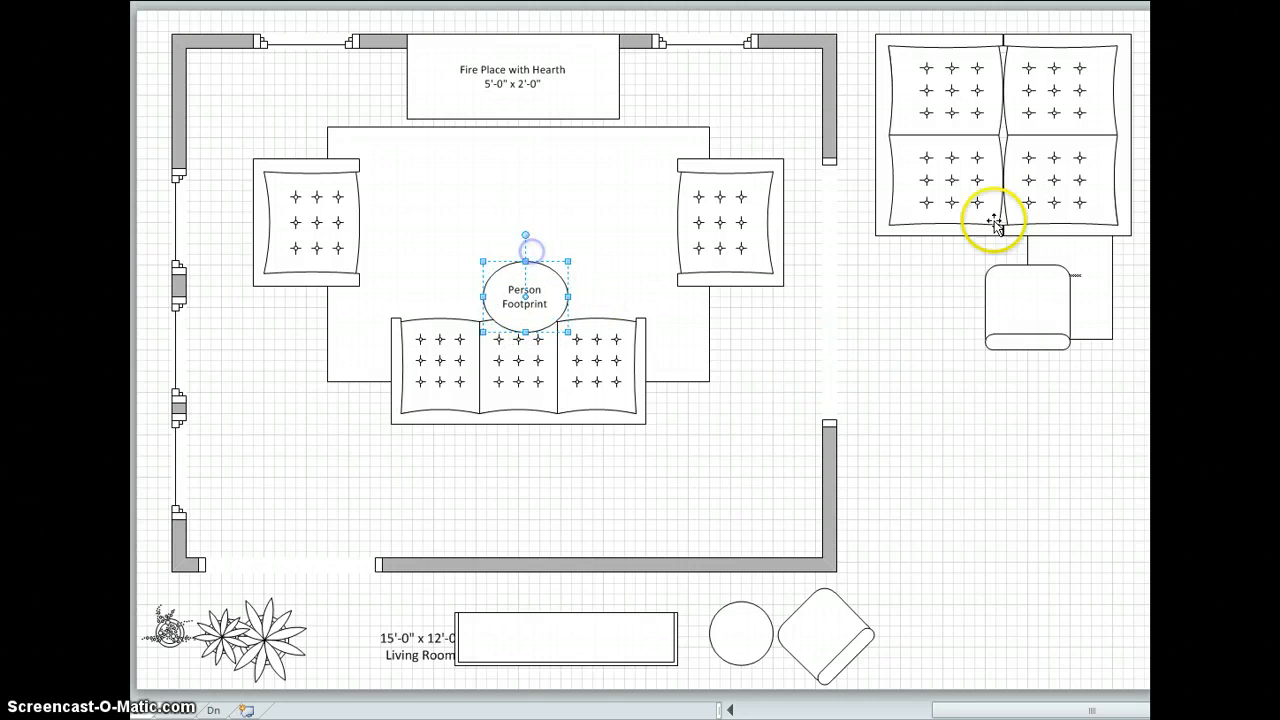
{"action": "left_click_drag", "start_coordinate": [1082, 288], "coordinate": [523, 252]}
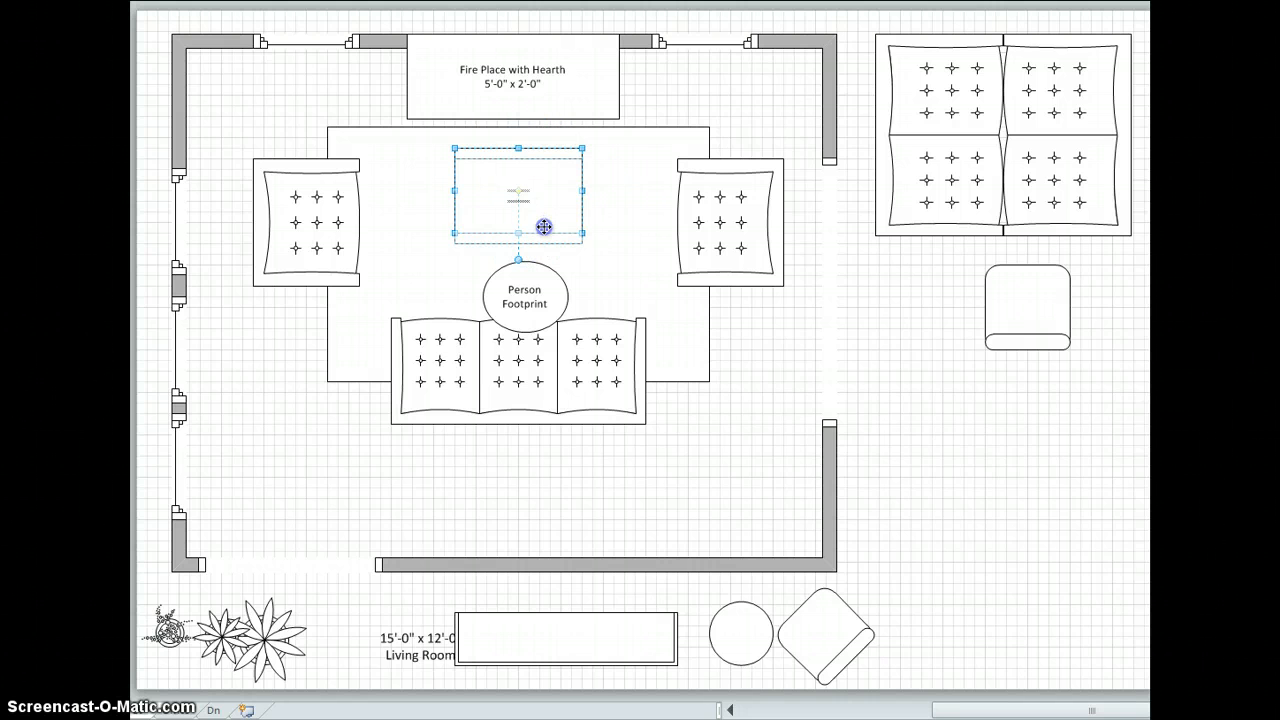
{"action": "left_click_drag", "start_coordinate": [544, 231], "coordinate": [544, 233]}
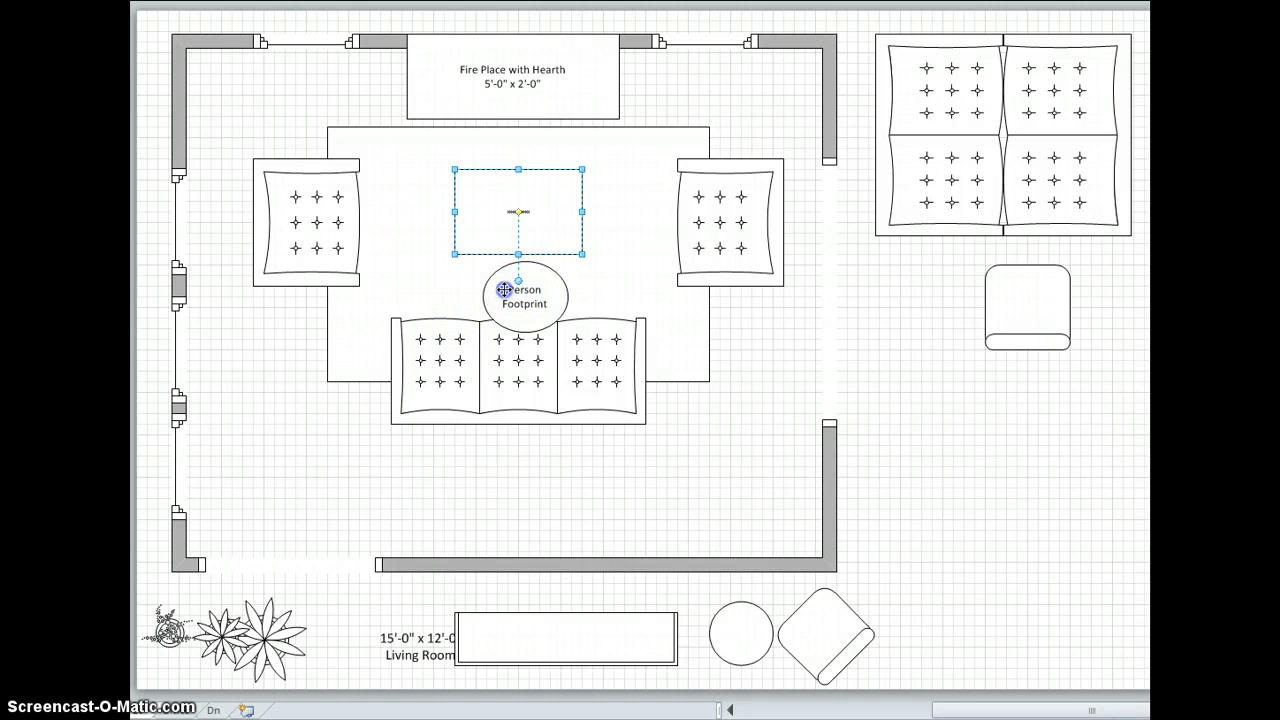
{"action": "left_click_drag", "start_coordinate": [506, 289], "coordinate": [813, 343]}
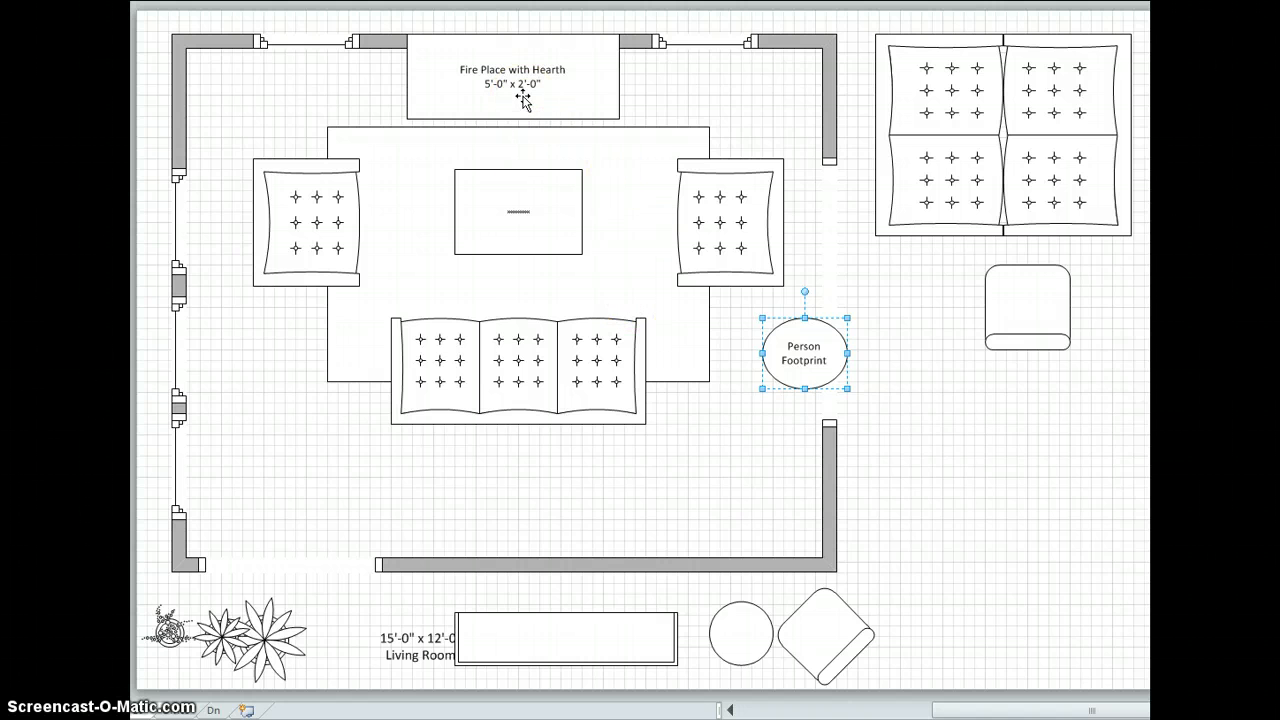
Place the long table against the bottom wall beside the opening and check the right-hand doorway with the Person Footprint.
{"action": "left_click_drag", "start_coordinate": [806, 354], "coordinate": [975, 436]}
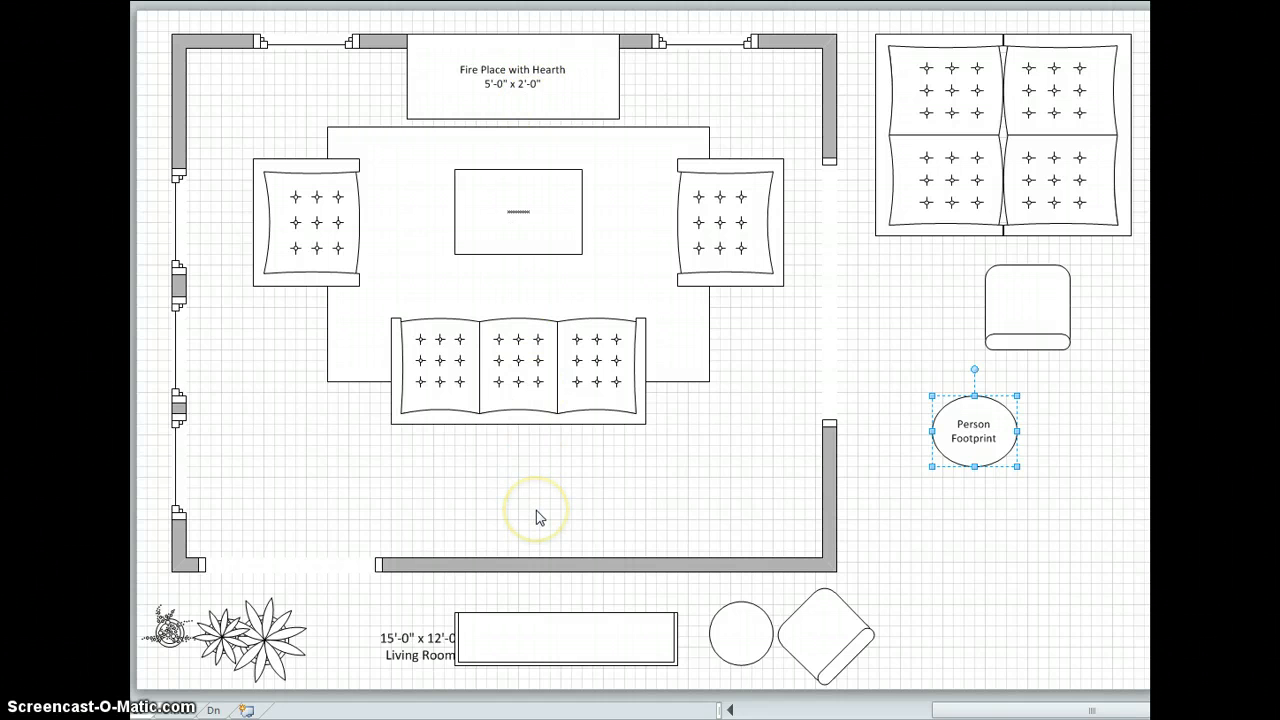
{"action": "left_click_drag", "start_coordinate": [563, 650], "coordinate": [509, 545]}
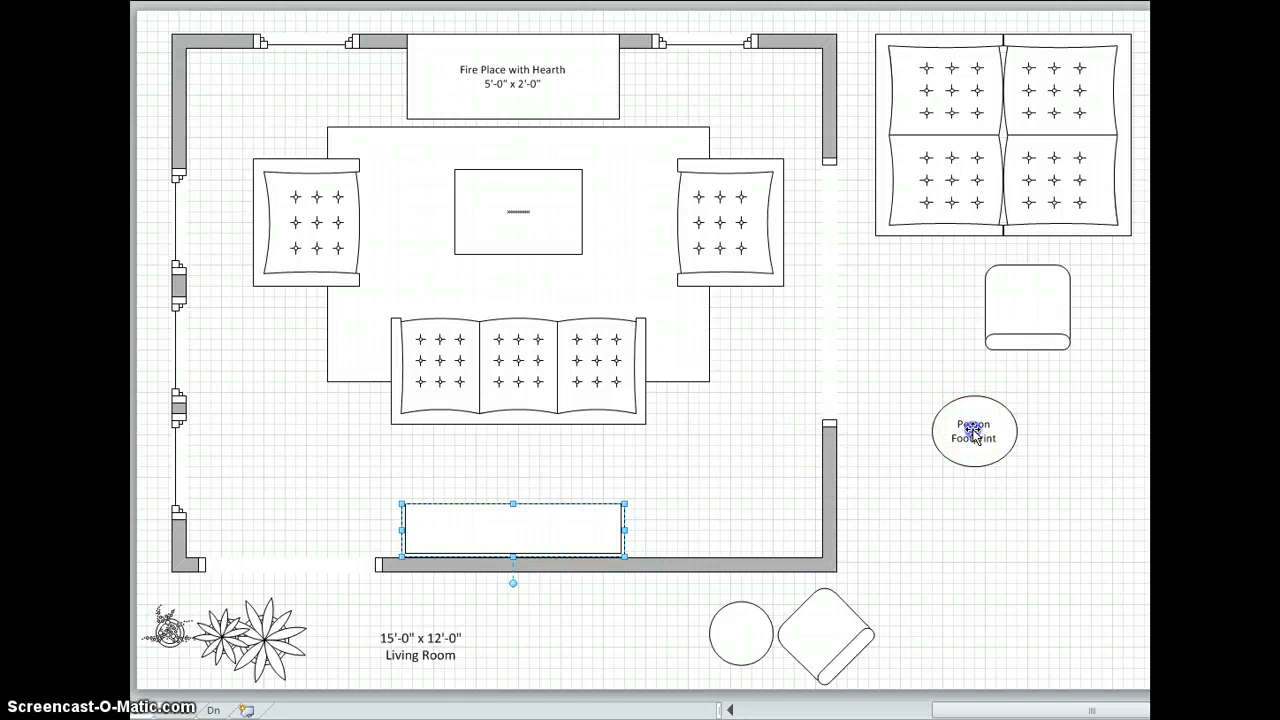
{"action": "left_click_drag", "start_coordinate": [960, 423], "coordinate": [849, 367]}
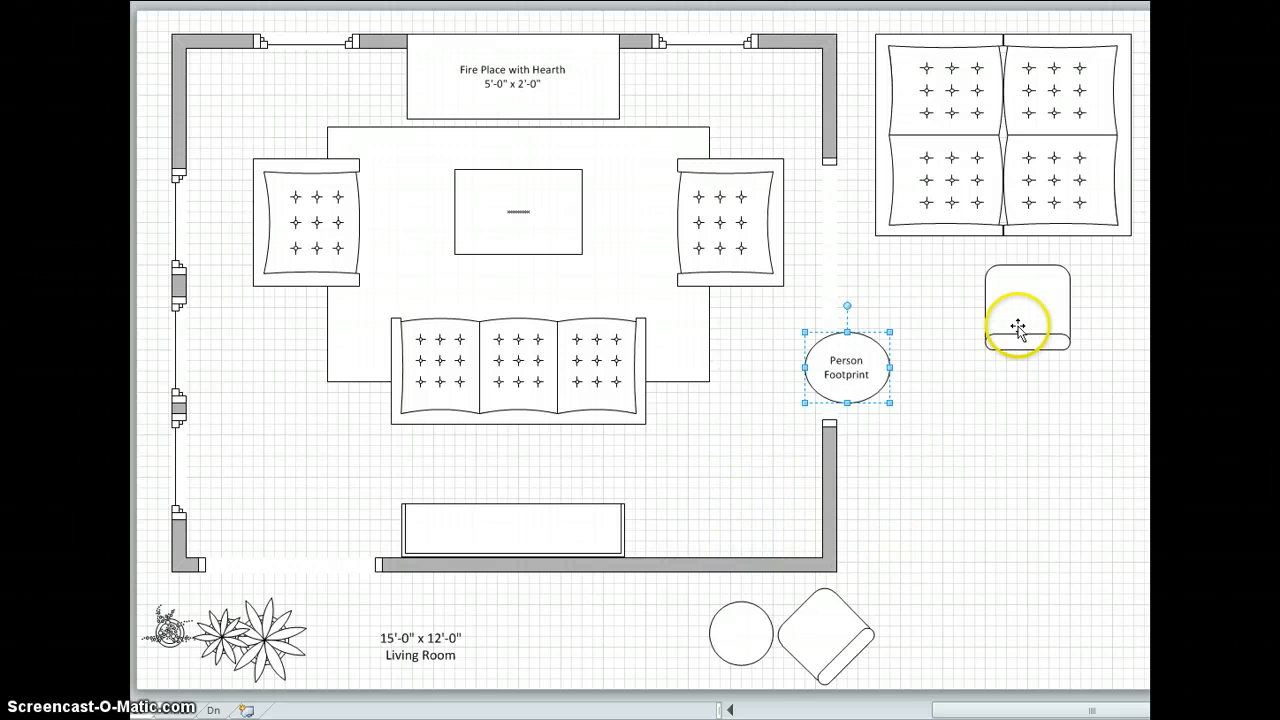
Place the small chair diagonally in the room's lower-right corner, facing inward, with the round table beside it.
{"action": "left_click_drag", "start_coordinate": [1039, 347], "coordinate": [770, 527]}
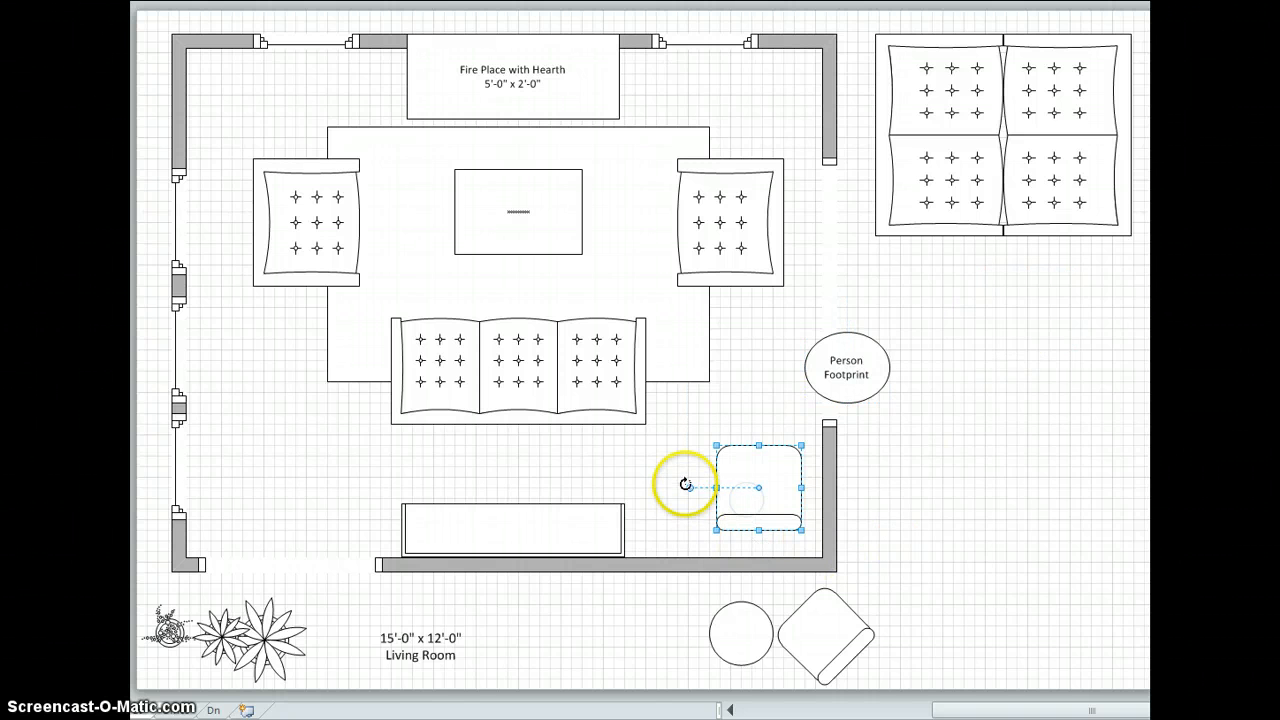
{"action": "left_click_drag", "start_coordinate": [691, 489], "coordinate": [755, 515]}
{"action": "left_click", "coordinate": [749, 628]}
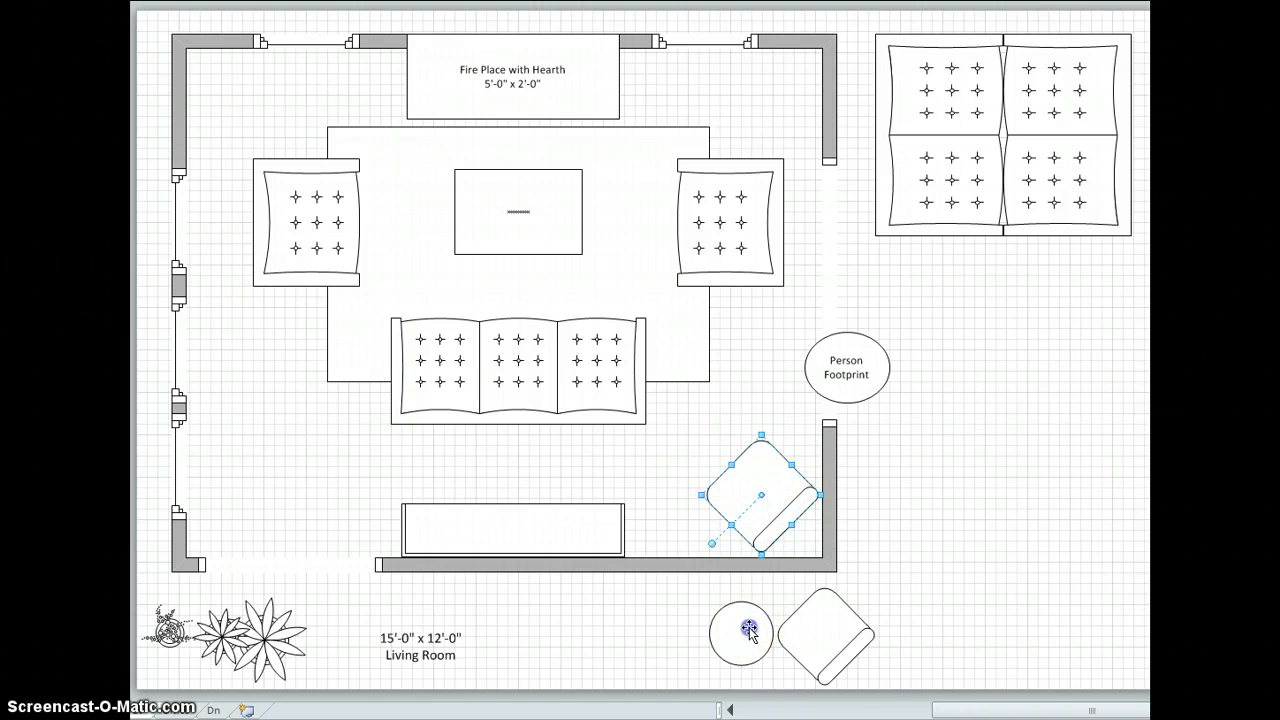
{"action": "left_click_drag", "start_coordinate": [749, 628], "coordinate": [681, 516]}
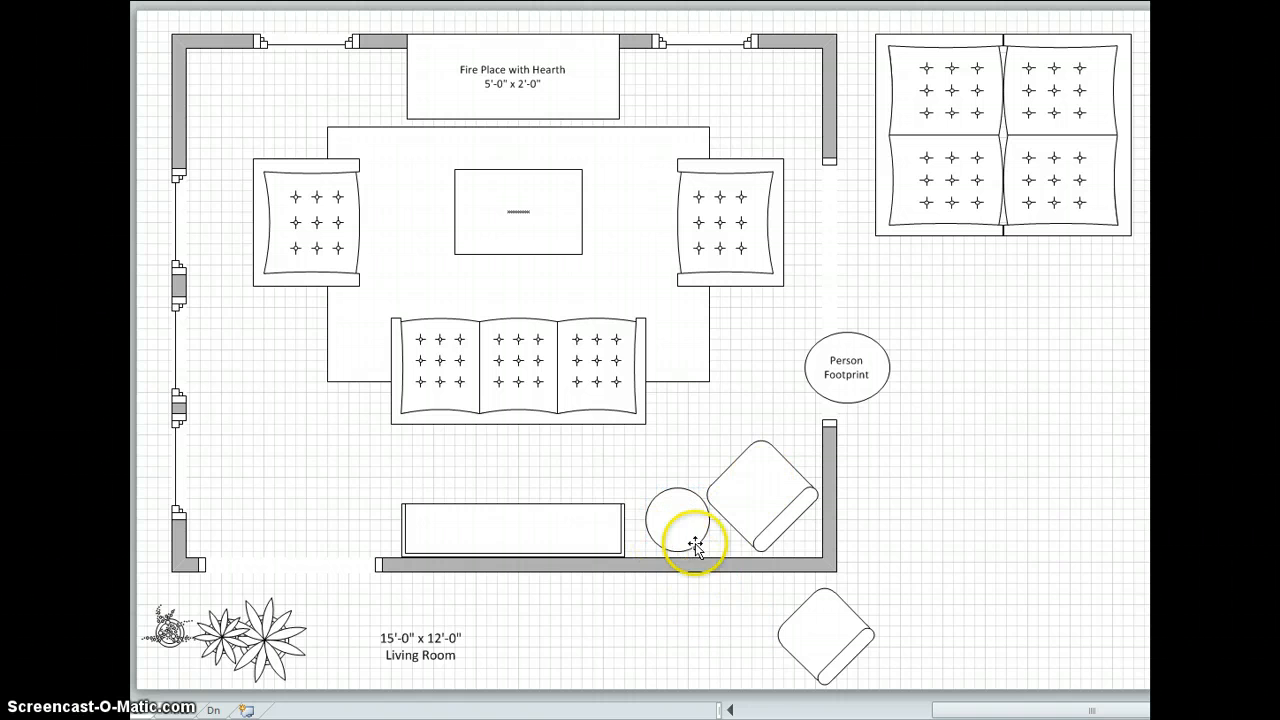
Check the passage beside the sofa with the Person Footprint, move the sofa slightly toward the fireplace and return the footprint outside.
{"action": "left_click_drag", "start_coordinate": [853, 358], "coordinate": [768, 362]}
{"action": "left_click_drag", "start_coordinate": [538, 372], "coordinate": [533, 362]}
{"action": "left_click_drag", "start_coordinate": [762, 362], "coordinate": [914, 350]}
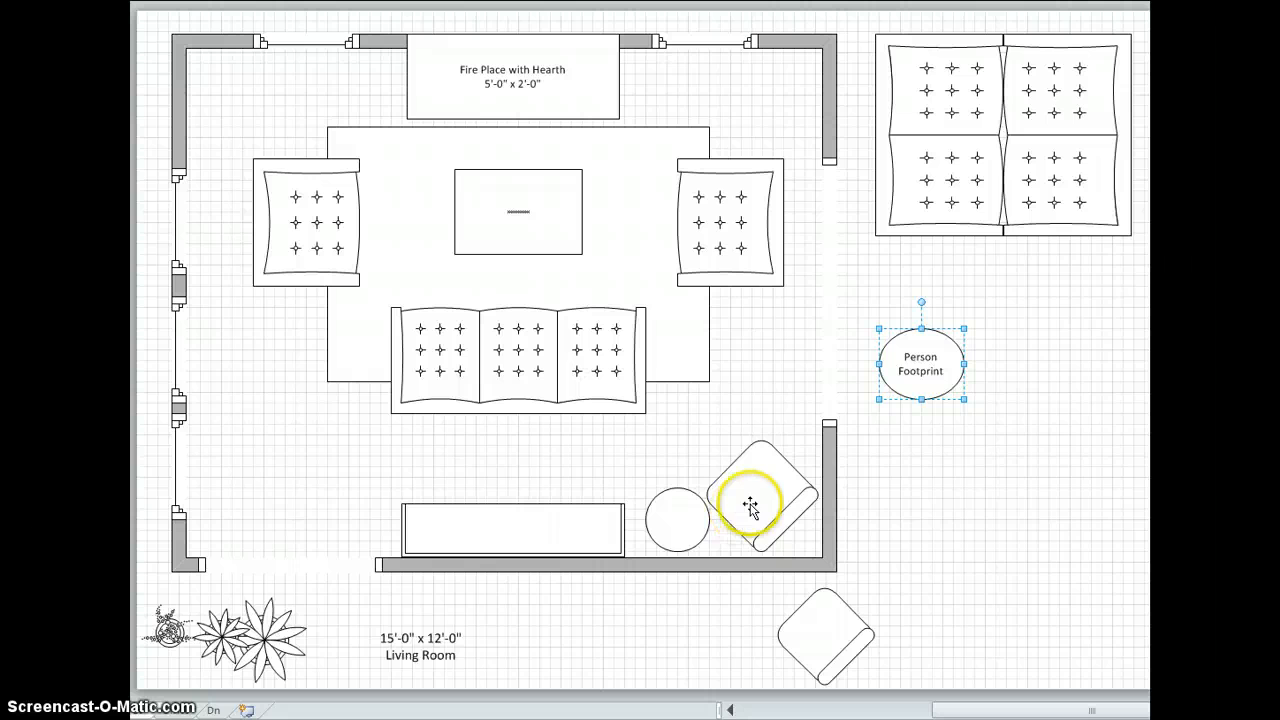
Move the corner chair and round table out of the room and arrange the three plants in the lower-right corner instead.
{"action": "left_click_drag", "start_coordinate": [700, 450], "coordinate": [965, 549]}
{"action": "left_click_drag", "start_coordinate": [677, 522], "coordinate": [1025, 535]}
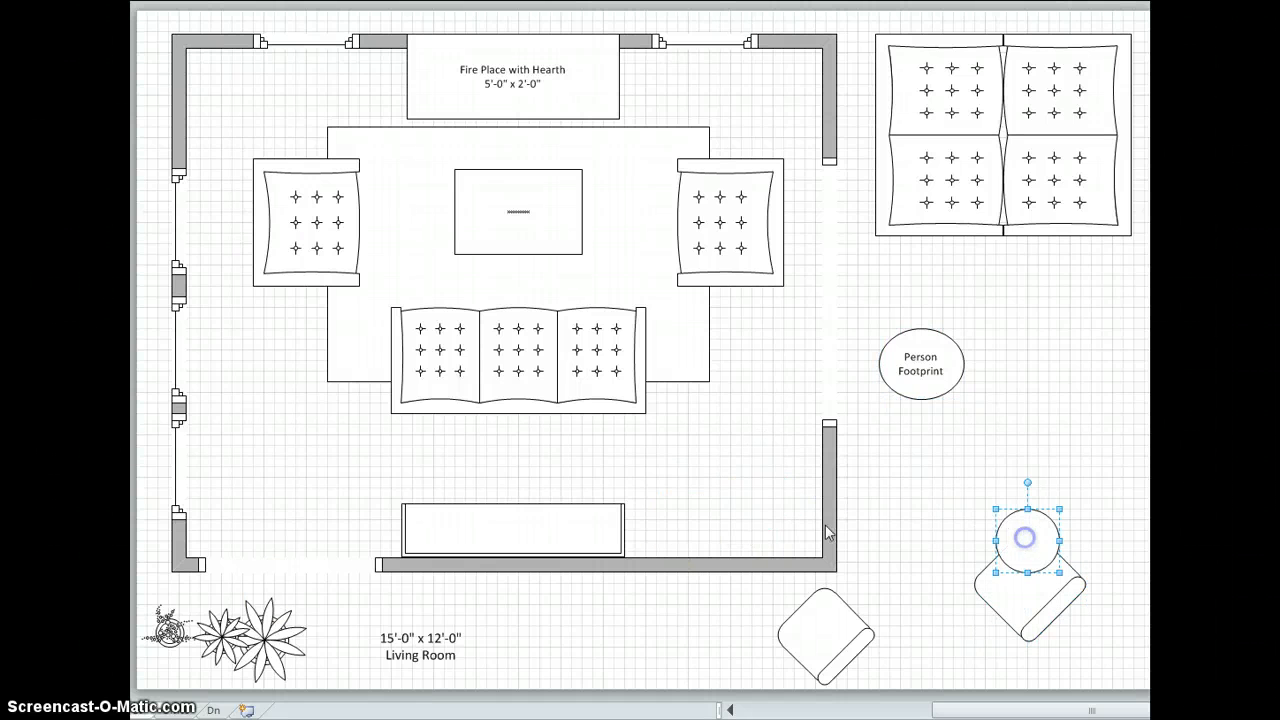
{"action": "left_click_drag", "start_coordinate": [262, 655], "coordinate": [767, 527]}
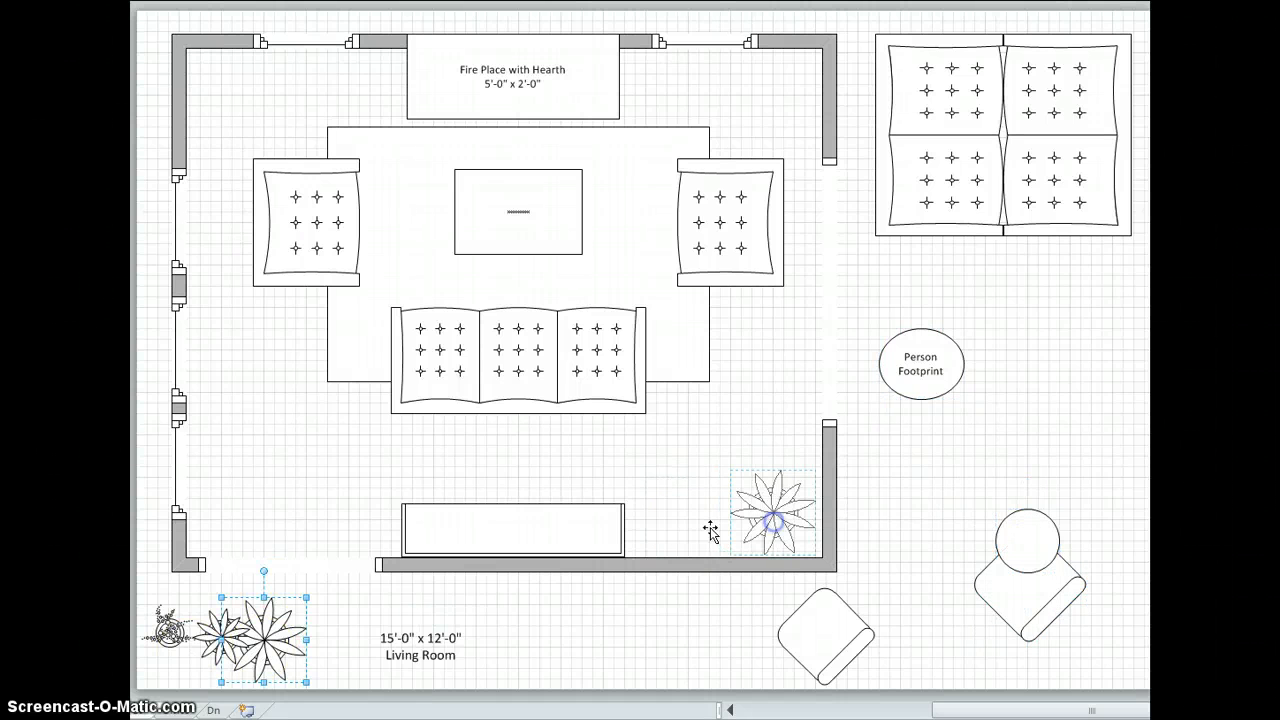
{"action": "left_click_drag", "start_coordinate": [230, 632], "coordinate": [709, 524]}
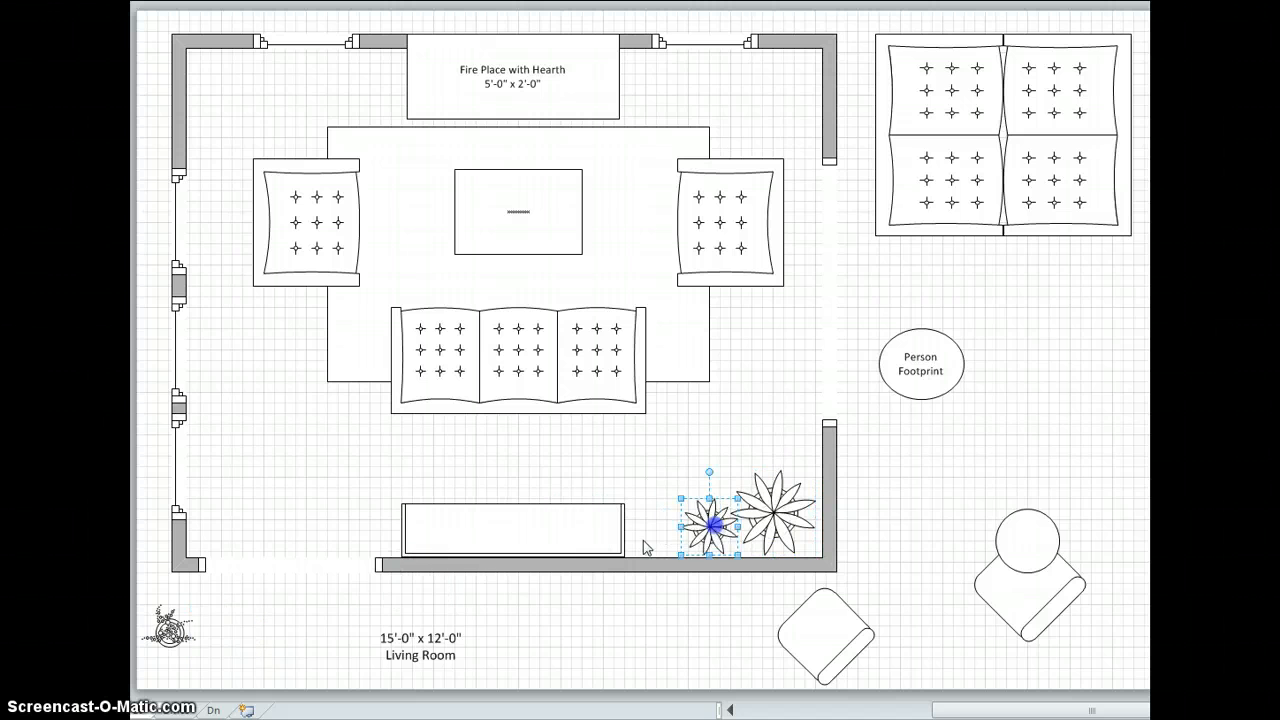
{"action": "left_click_drag", "start_coordinate": [170, 627], "coordinate": [790, 457]}
{"action": "left_click", "coordinate": [877, 543]}
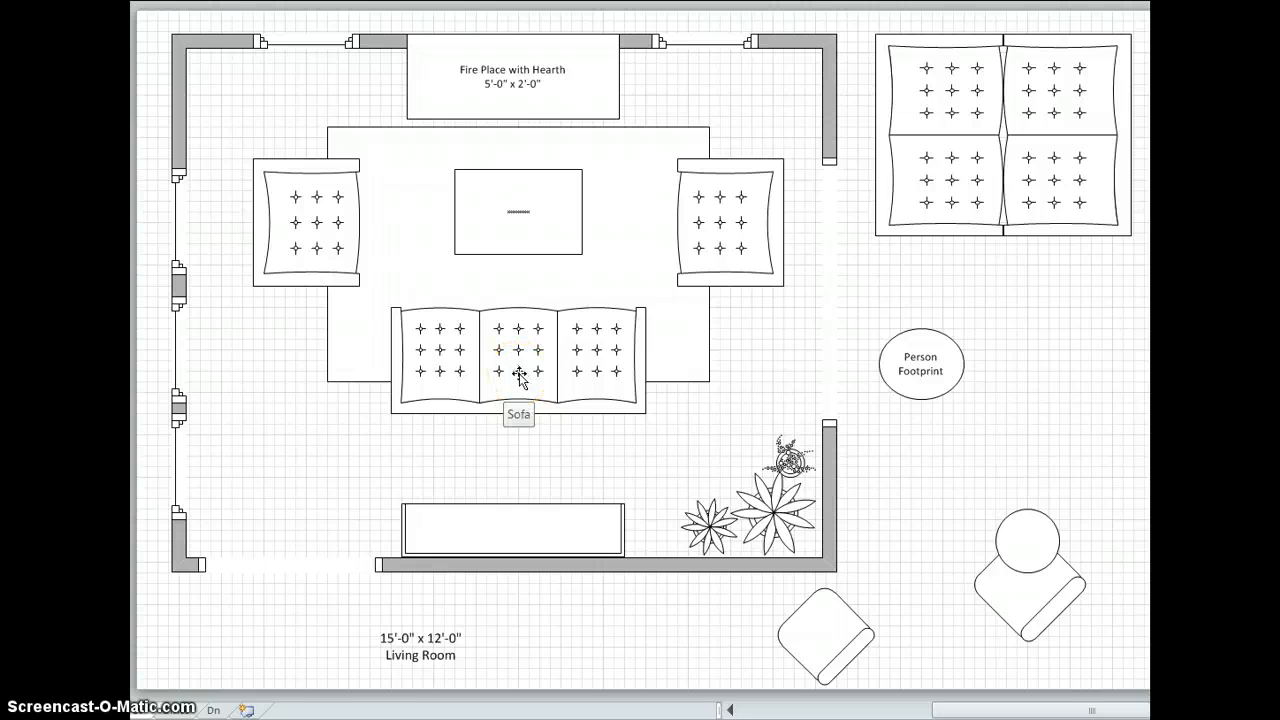
Move the three-seat sofa and both armchairs out of the room, to the right of the floor plan.
{"action": "left_click_drag", "start_coordinate": [519, 376], "coordinate": [1060, 503]}
{"action": "left_click_drag", "start_coordinate": [285, 232], "coordinate": [1053, 400]}
{"action": "left_click_drag", "start_coordinate": [694, 251], "coordinate": [1012, 367]}
Place one loveseat at the rug's left end and rotate the coffee table 90 degrees, lining it up with the loveseat.
{"action": "left_click_drag", "start_coordinate": [951, 194], "coordinate": [372, 304]}
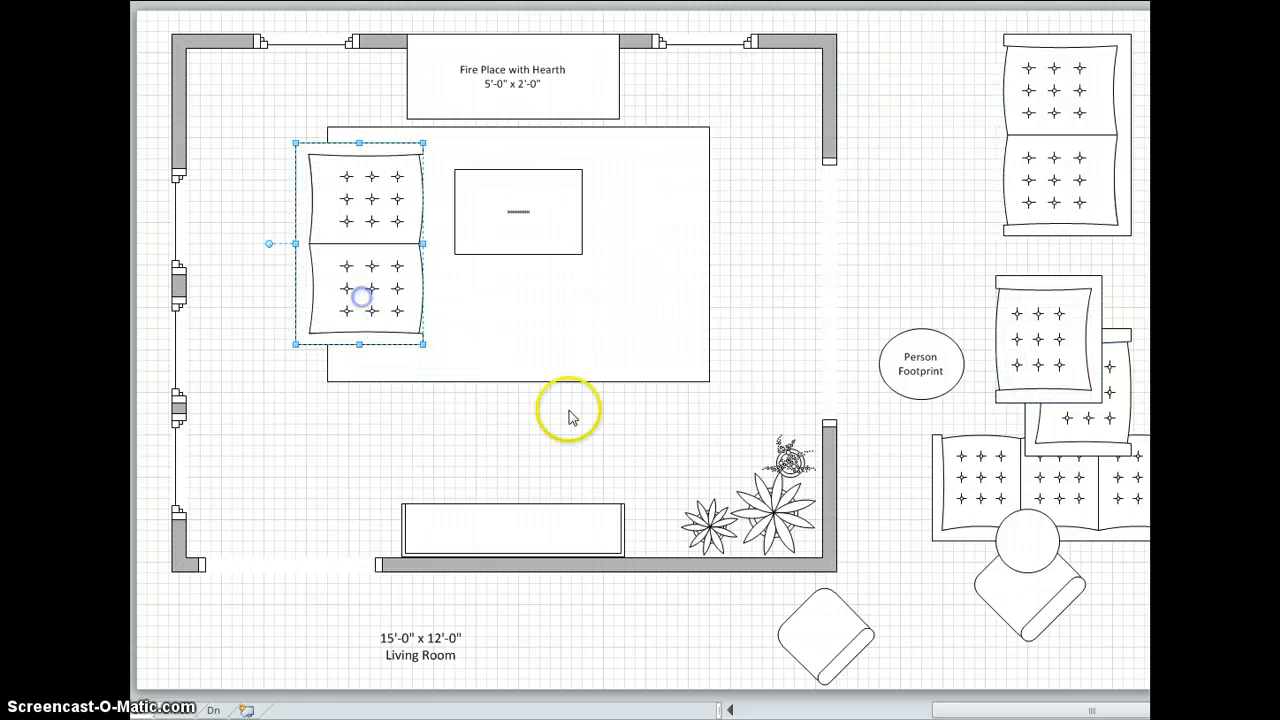
{"action": "left_click", "coordinate": [587, 243]}
{"action": "left_click", "coordinate": [560, 240]}
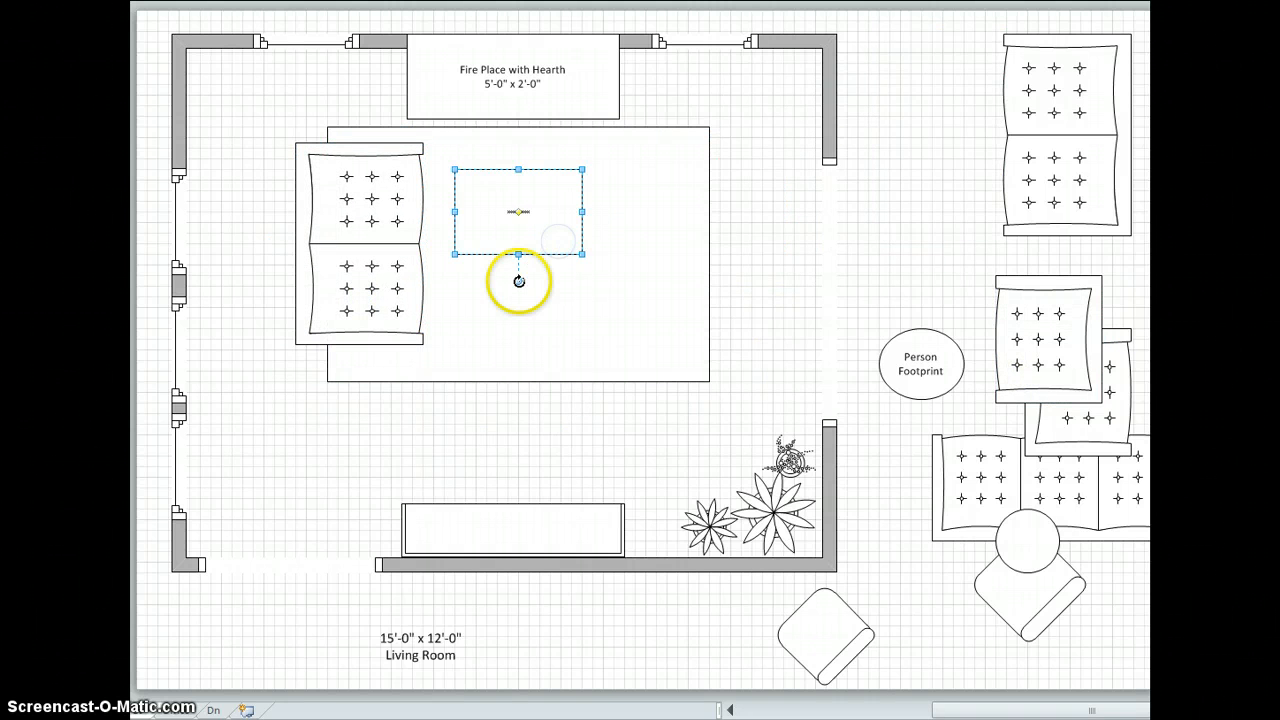
{"action": "left_click_drag", "start_coordinate": [517, 277], "coordinate": [622, 219]}
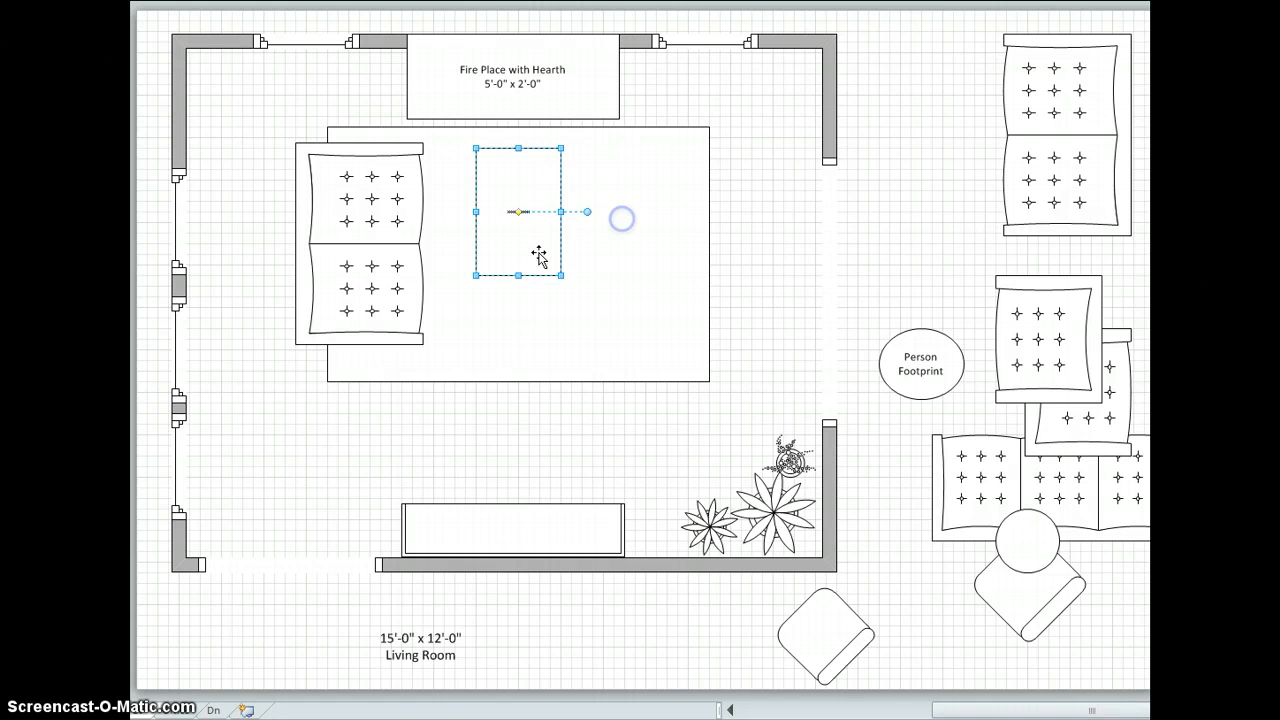
{"action": "left_click_drag", "start_coordinate": [538, 255], "coordinate": [523, 279]}
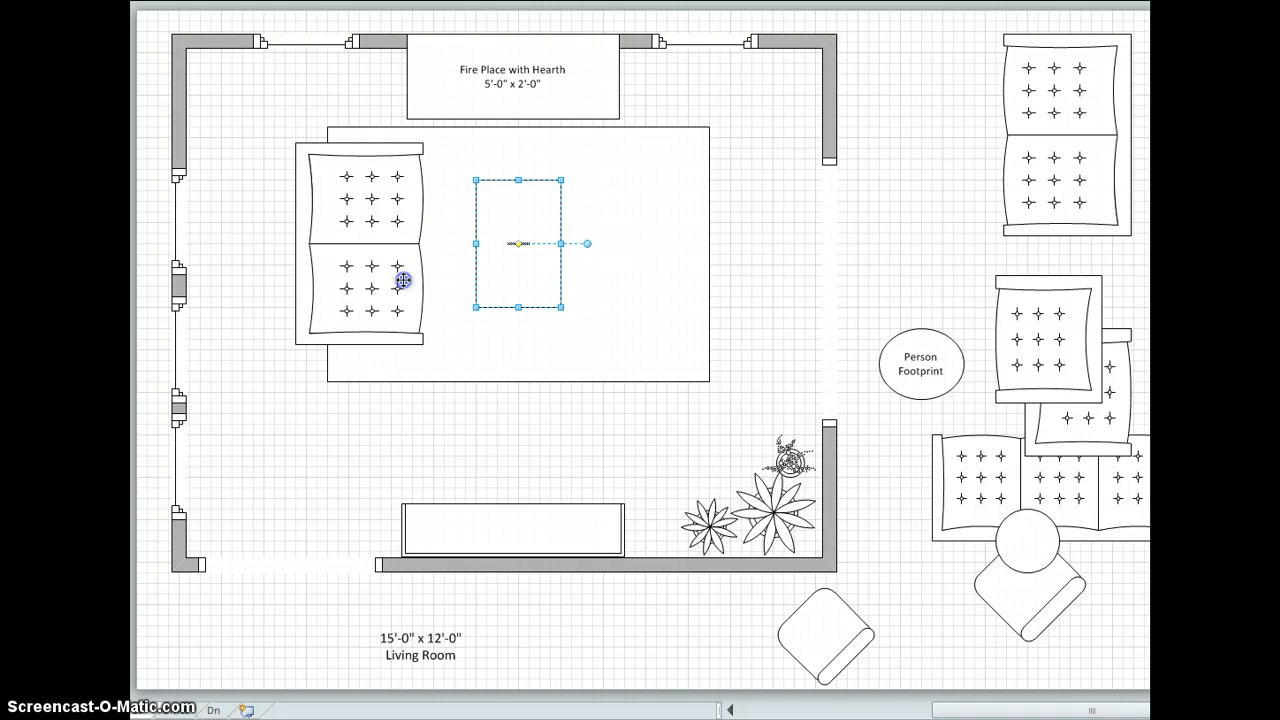
Shift the loveseat slightly toward the left wall and place the second loveseat opposite it at the rug's right end.
{"action": "left_click_drag", "start_coordinate": [403, 281], "coordinate": [393, 281]}
{"action": "left_click_drag", "start_coordinate": [1057, 197], "coordinate": [678, 310]}
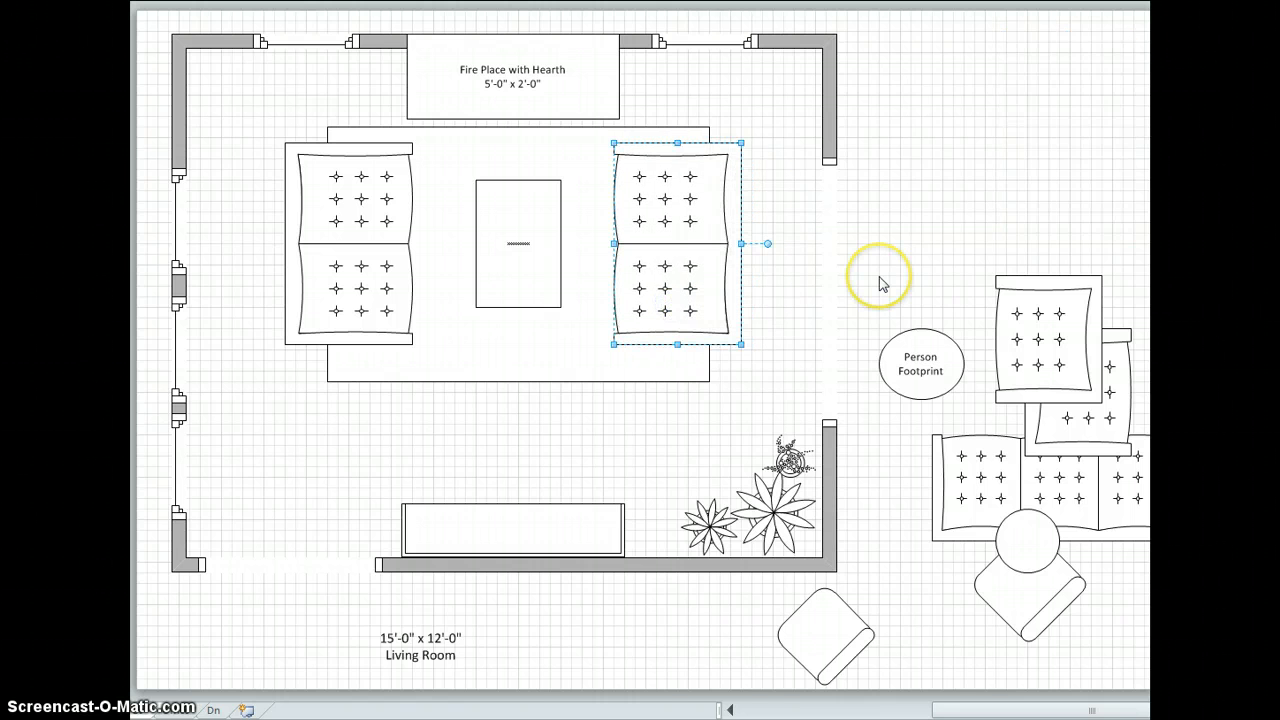
{"action": "left_click", "coordinate": [979, 214]}
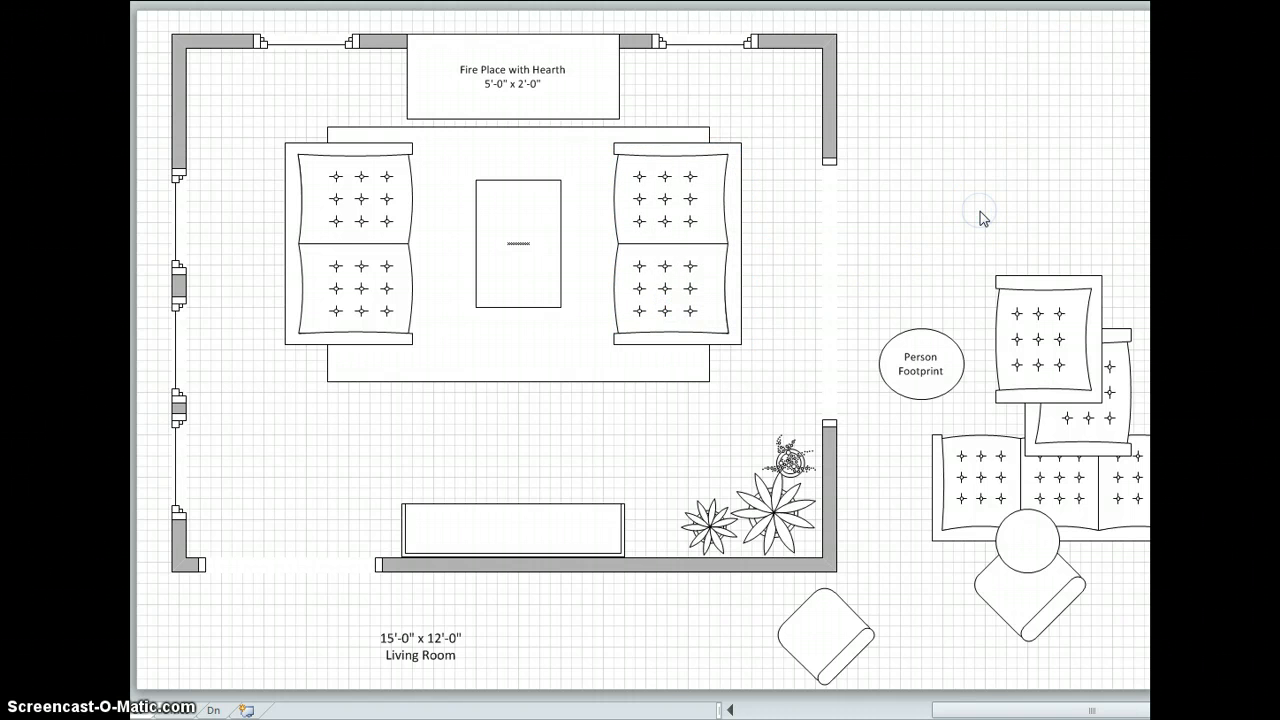
Move the two leafy plants to the room's upper-left corner and set the small plant on the coffee table.
{"action": "left_click_drag", "start_coordinate": [890, 364], "coordinate": [907, 302]}
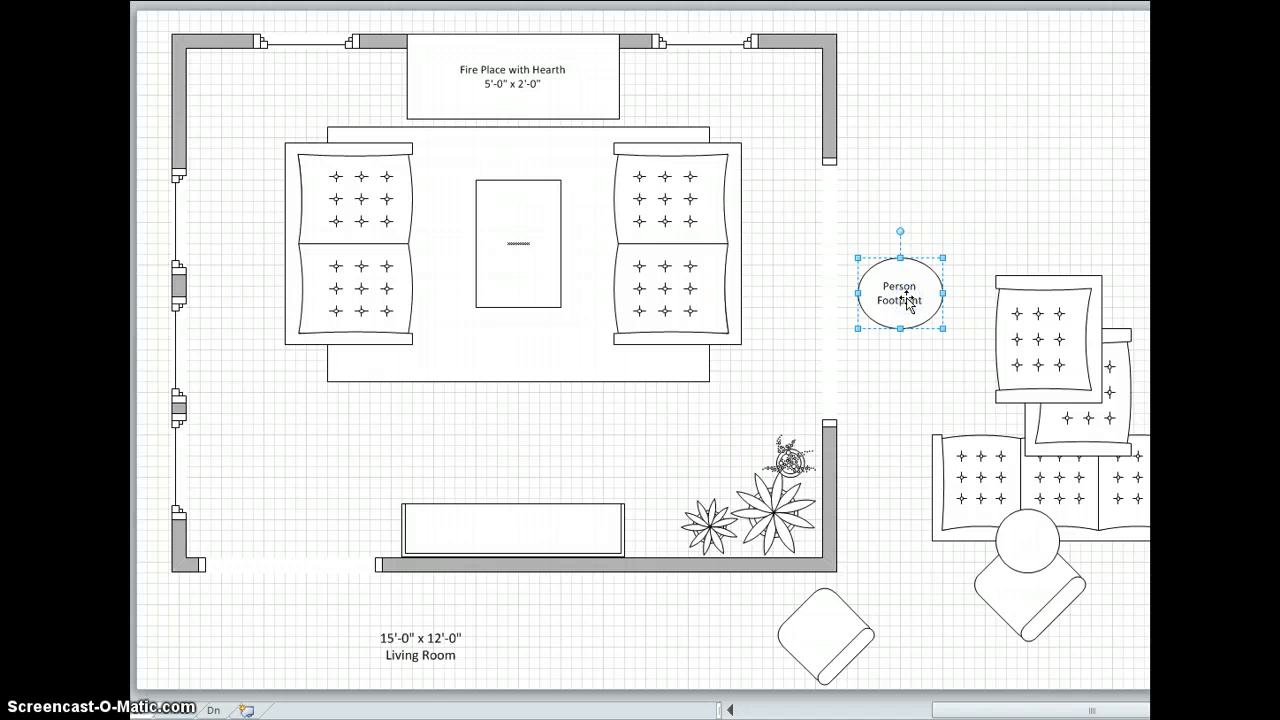
{"action": "left_click", "coordinate": [786, 529]}
{"action": "left_click_drag", "start_coordinate": [786, 529], "coordinate": [240, 125]}
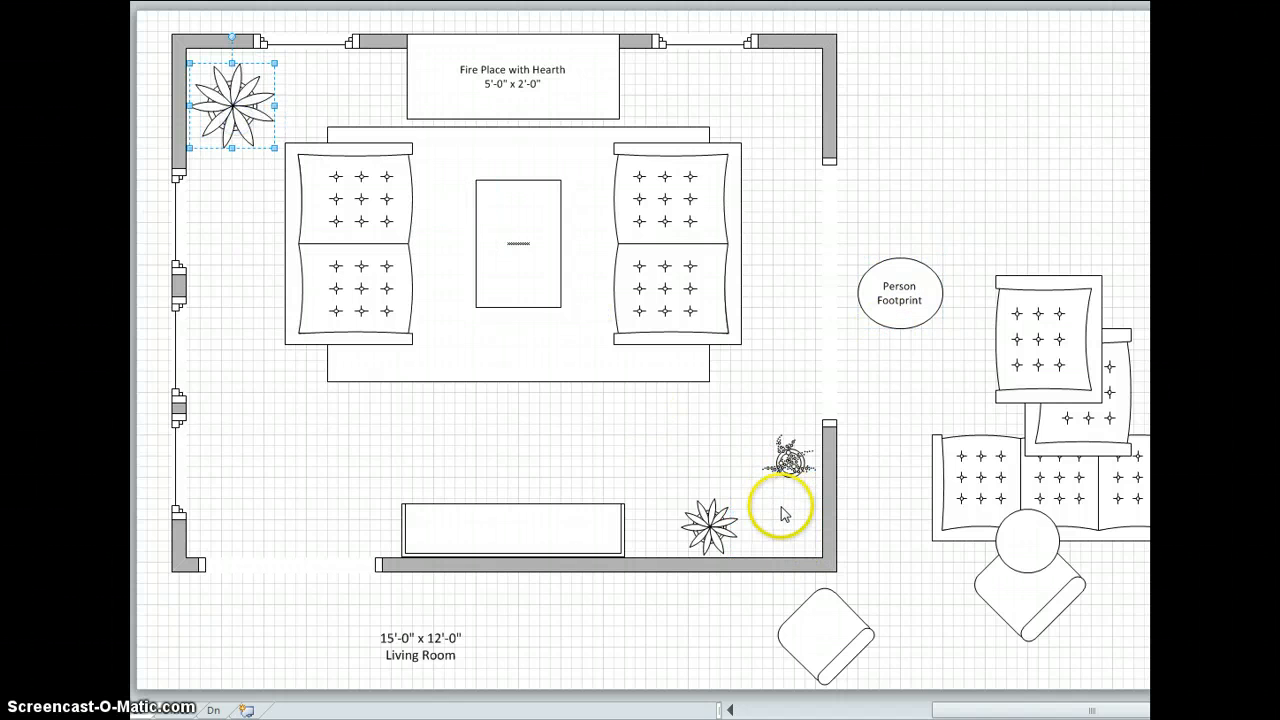
{"action": "left_click", "coordinate": [705, 524]}
{"action": "left_click_drag", "start_coordinate": [705, 524], "coordinate": [215, 165]}
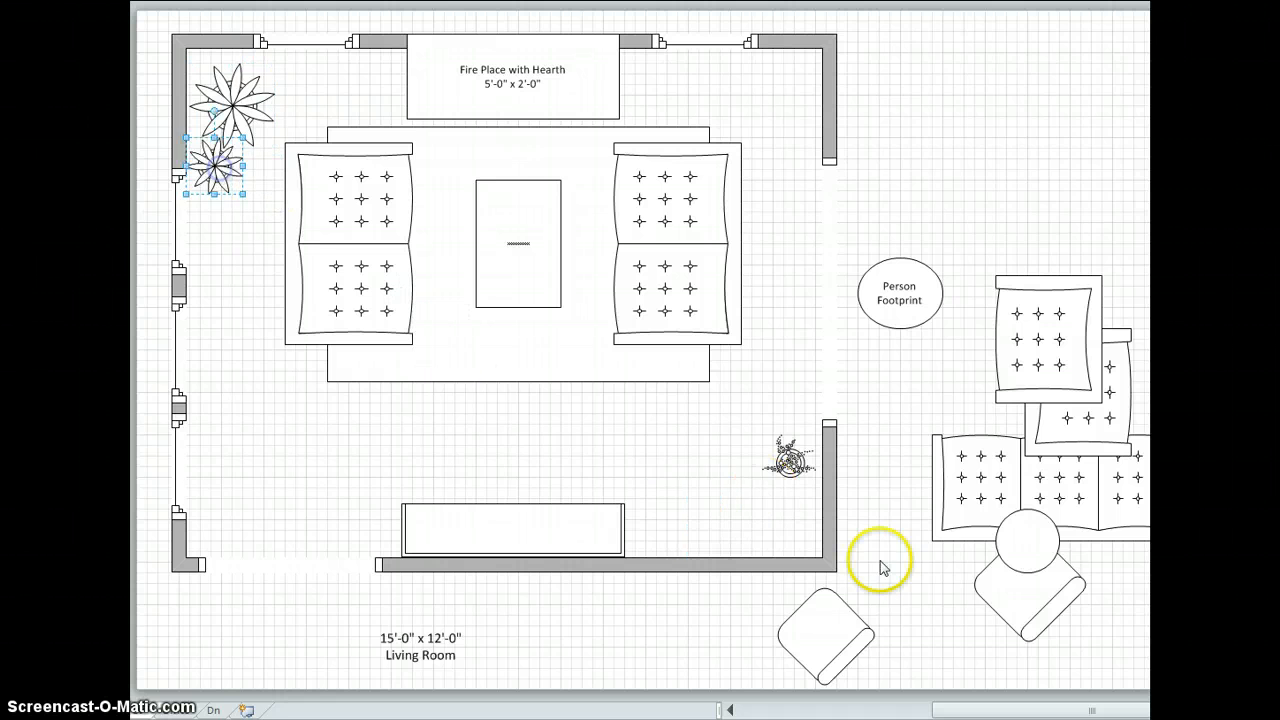
{"action": "left_click", "coordinate": [792, 460]}
{"action": "left_click_drag", "start_coordinate": [792, 460], "coordinate": [519, 246]}
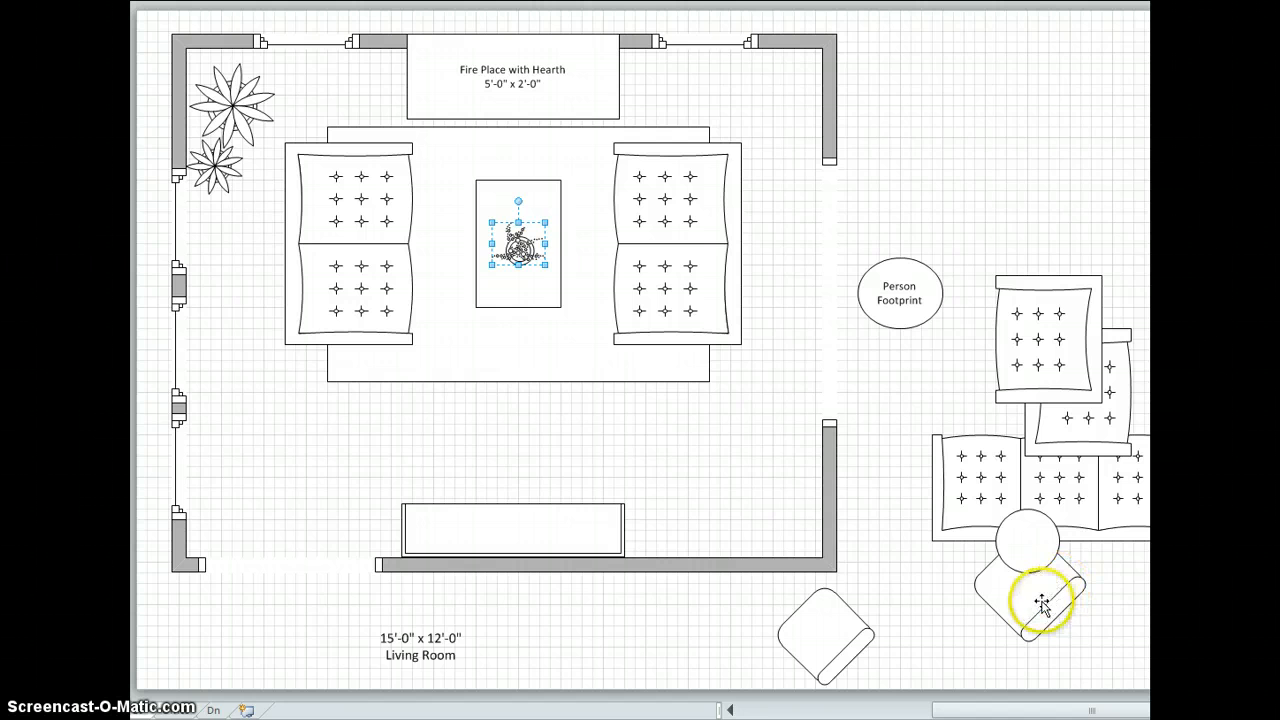
Return the small chair and round table to the room's lower-right corner, keeping the Person Footprint outside the doorway.
{"action": "left_click_drag", "start_coordinate": [1043, 600], "coordinate": [774, 517]}
{"action": "left_click_drag", "start_coordinate": [1054, 551], "coordinate": [700, 531]}
{"action": "mouse_move", "coordinate": [916, 308]}
{"action": "left_mouse_down"}
{"action": "mouse_move", "coordinate": [694, 406]}
{"action": "mouse_move", "coordinate": [489, 414]}
{"action": "mouse_move", "coordinate": [451, 437]}
{"action": "mouse_move", "coordinate": [777, 391]}
{"action": "mouse_move", "coordinate": [909, 322]}
{"action": "left_mouse_up"}
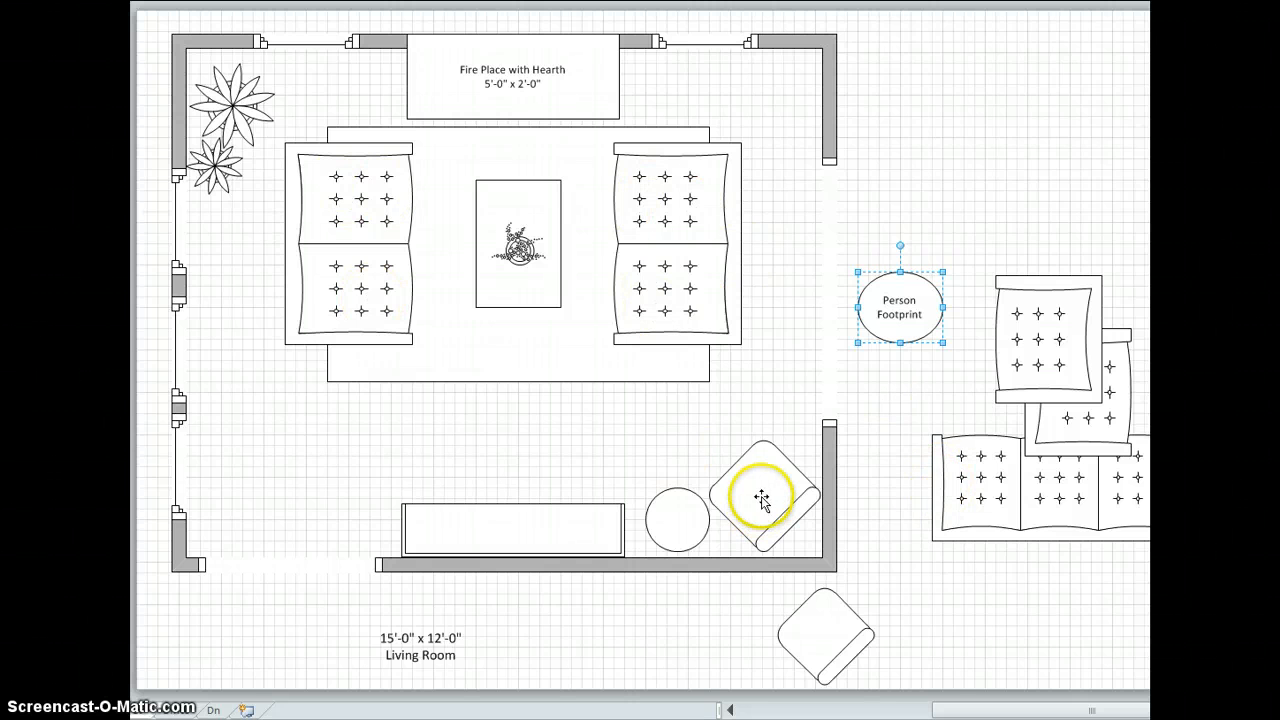
Try the small chair at the rug's lower edge facing the coffee table, and move it back to the lower-right corner.
{"action": "left_click_drag", "start_coordinate": [757, 498], "coordinate": [525, 387]}
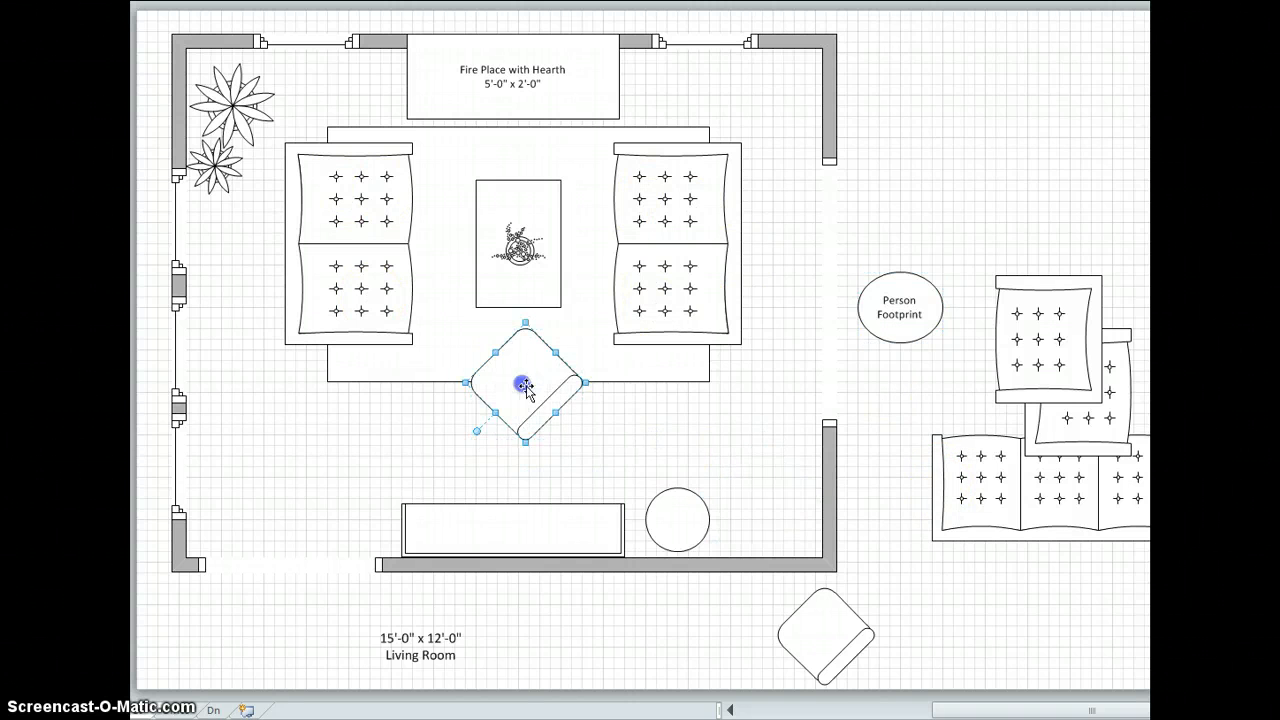
{"action": "left_click", "coordinate": [889, 410]}
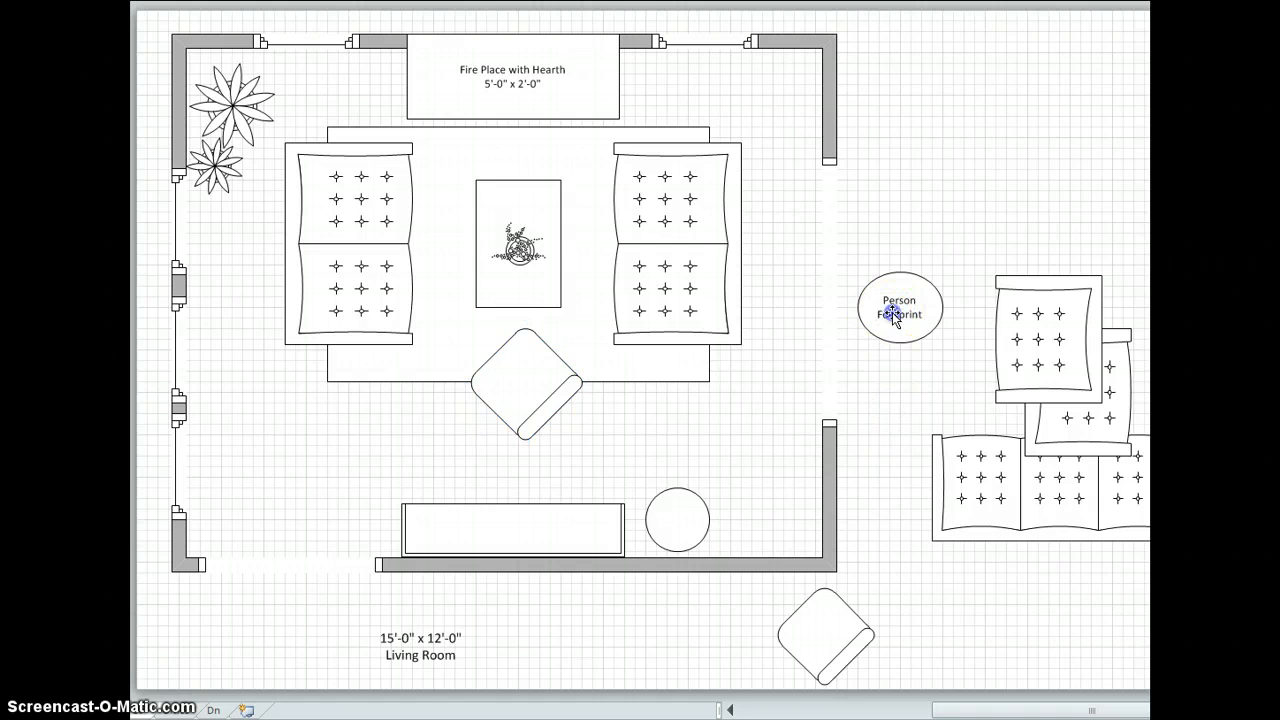
{"action": "mouse_move", "coordinate": [891, 311]}
{"action": "left_mouse_down"}
{"action": "mouse_move", "coordinate": [607, 447]}
{"action": "mouse_move", "coordinate": [411, 457]}
{"action": "mouse_move", "coordinate": [509, 463]}
{"action": "mouse_move", "coordinate": [901, 308]}
{"action": "left_mouse_up"}
{"action": "left_click_drag", "start_coordinate": [534, 363], "coordinate": [773, 488]}
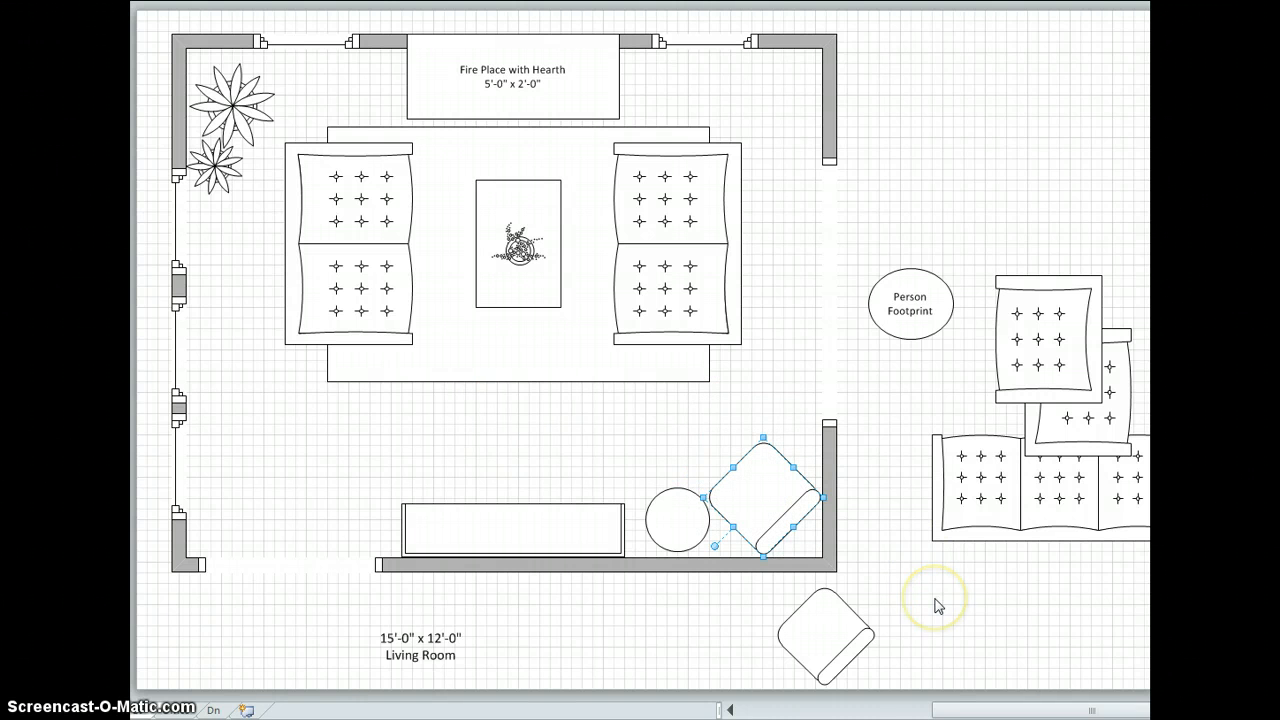